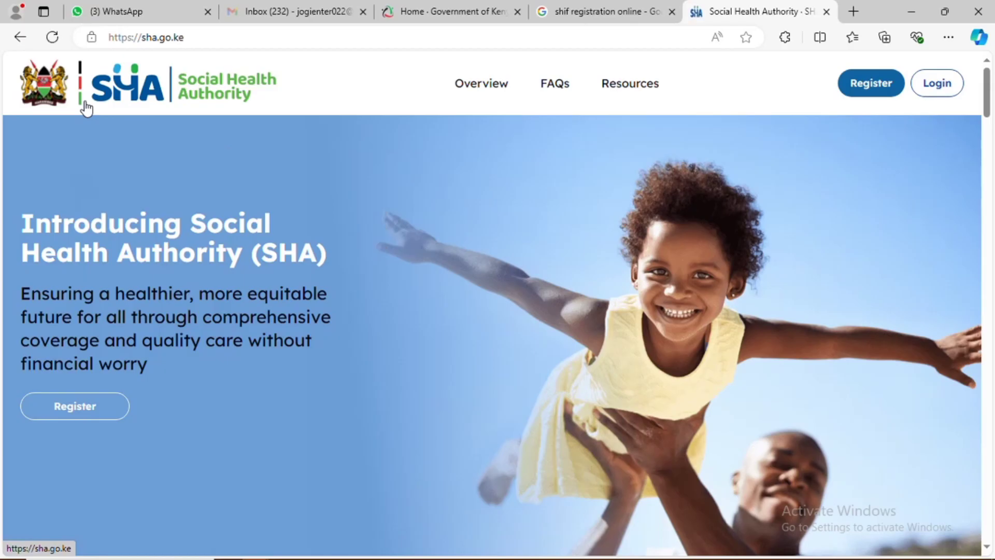
{"action": "key", "text": "ctrl+w"}
{"action": "key", "text": "ctrl+t"}
{"action": "left_click", "coordinate": [192, 36]}
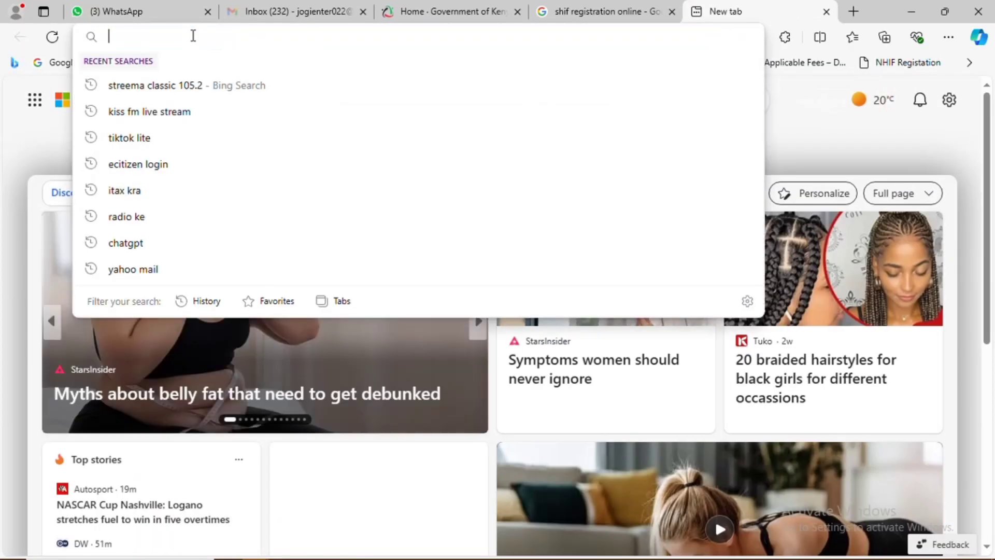
{"action": "type", "text": "www.sha.go.ke"}
{"action": "key", "text": "Return"}
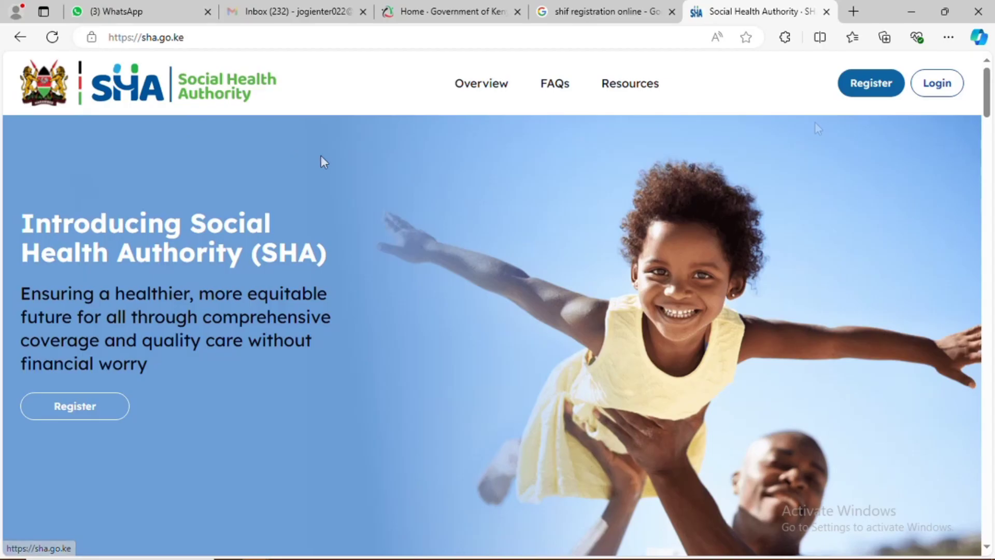
Begin registration, accept the terms and conditions, and choose Kenyan Citizen as the ID type
{"action": "left_click", "coordinate": [871, 92]}
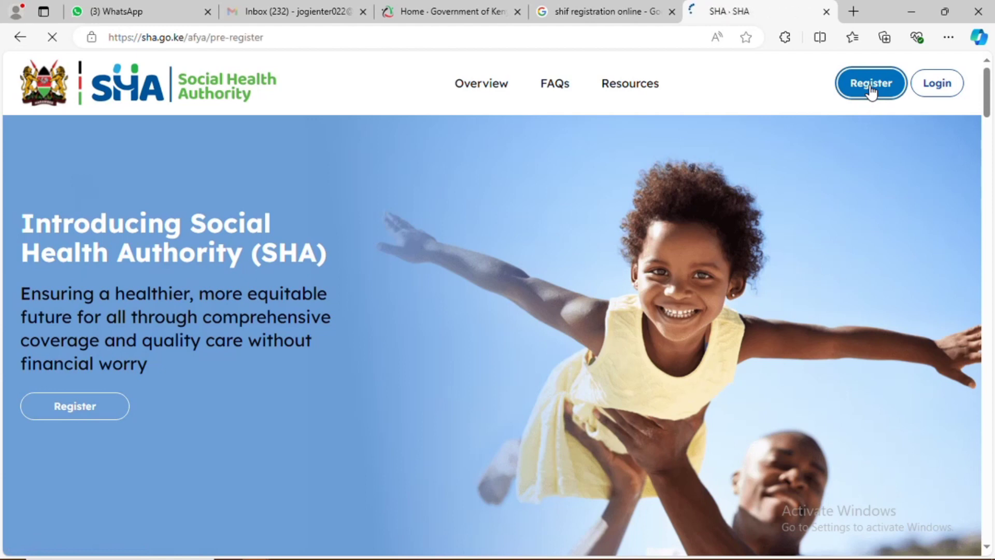
{"action": "scroll", "coordinate": [644, 328], "scroll_direction": "down", "scroll_amount": 3}
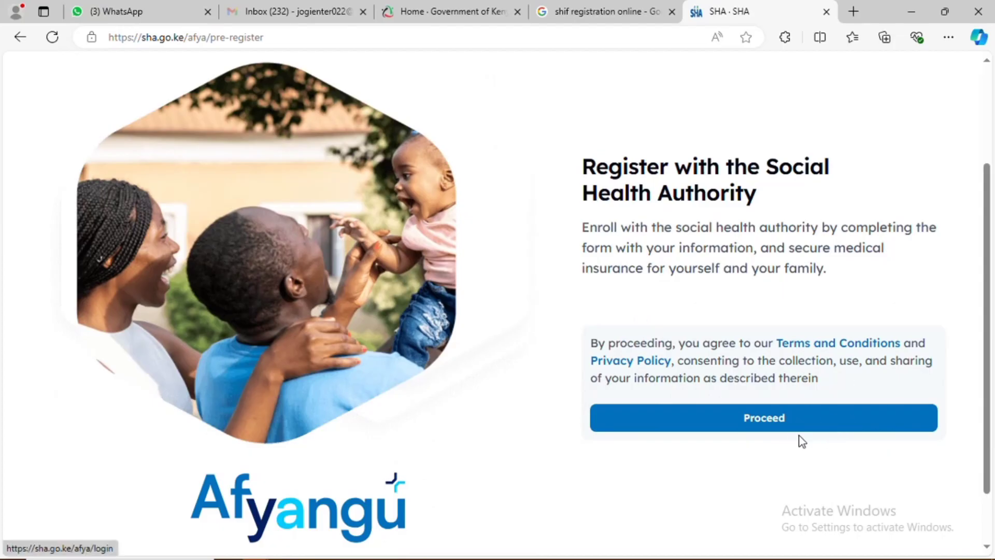
{"action": "left_click", "coordinate": [770, 427]}
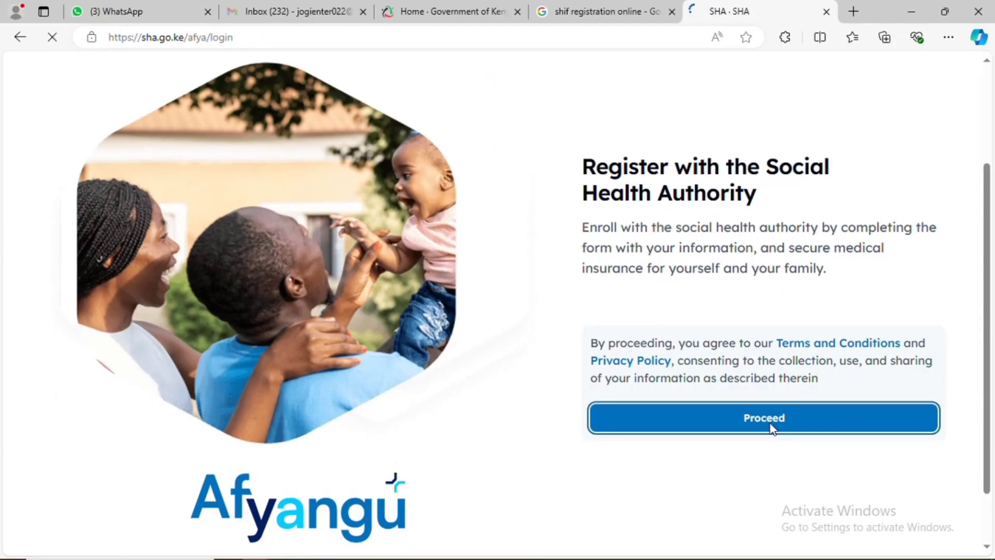
{"action": "scroll", "coordinate": [728, 334], "scroll_direction": "down", "scroll_amount": 1}
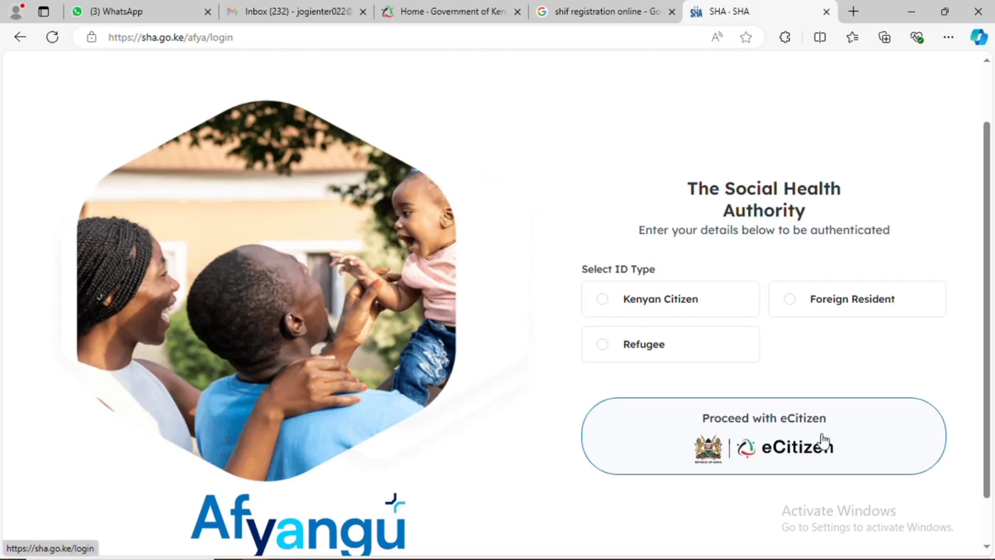
{"action": "left_click", "coordinate": [605, 300]}
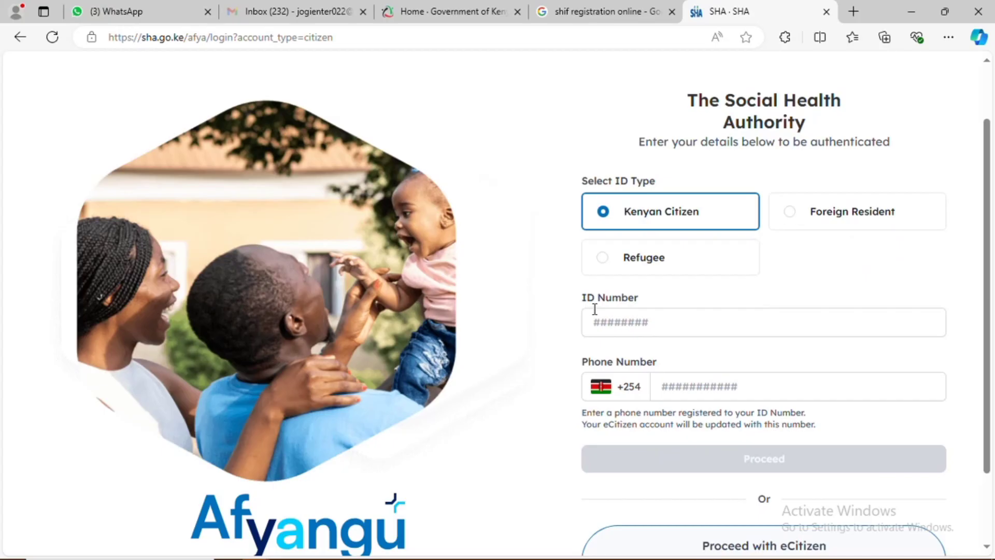
Enter the applicant's national ID number and registered phone number, correcting a mistyped phone entry
{"action": "left_click", "coordinate": [643, 317]}
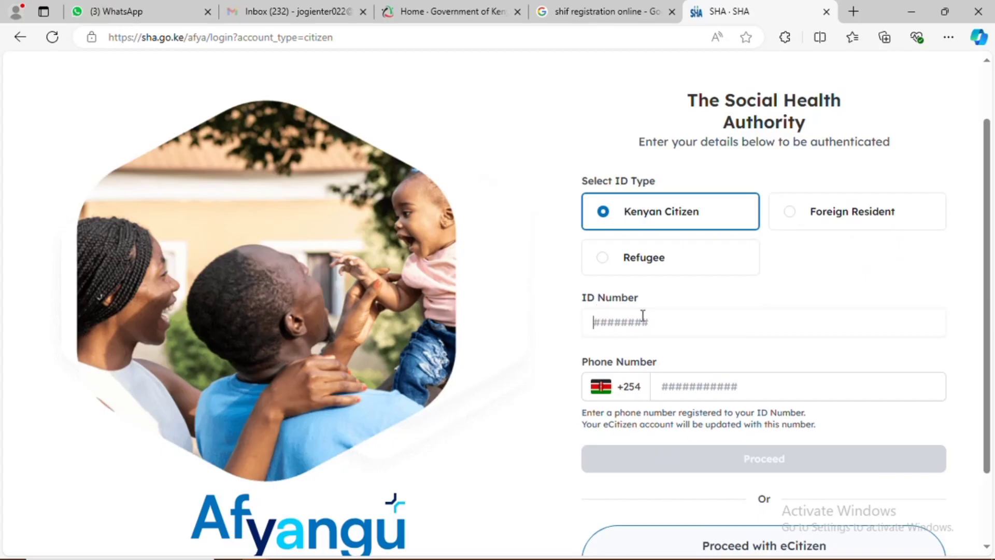
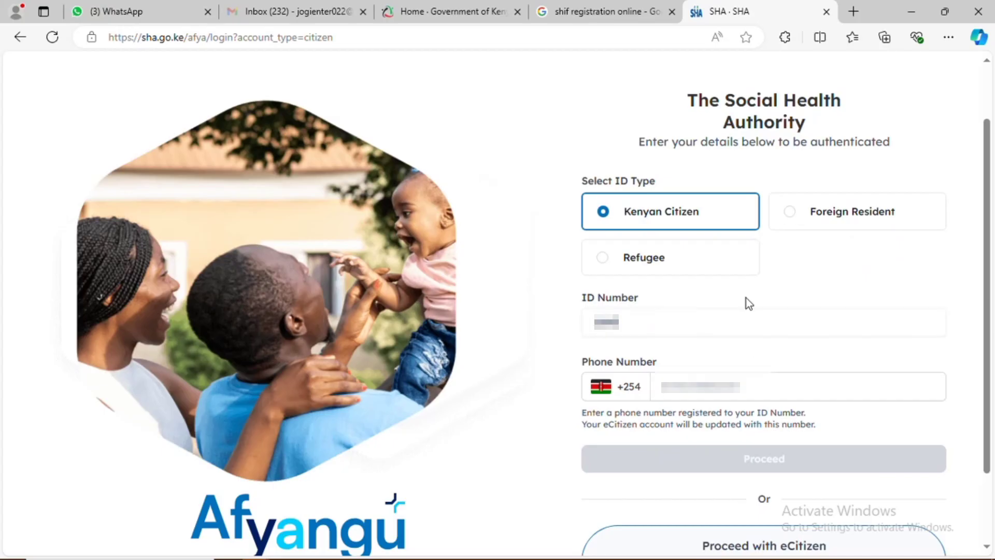
{"action": "left_click", "coordinate": [675, 392]}
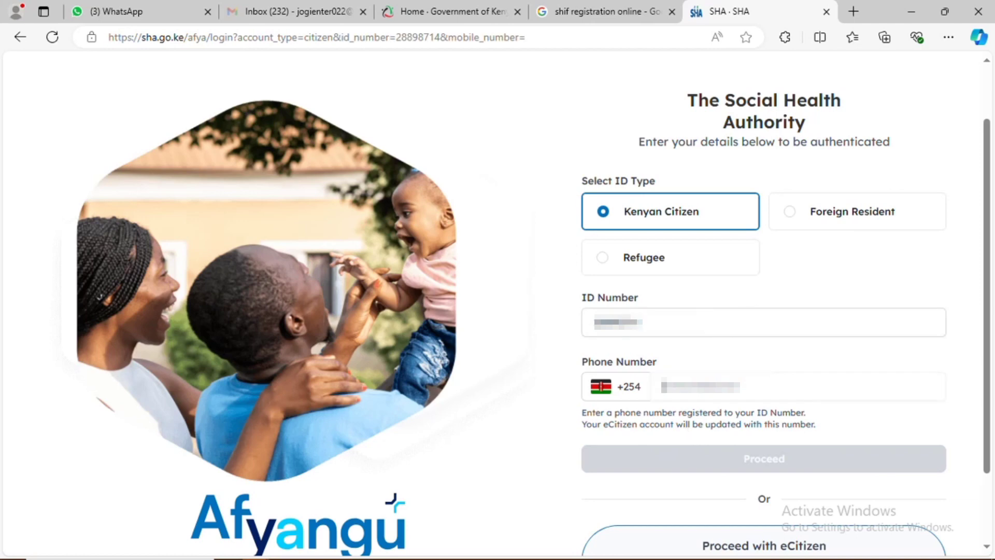
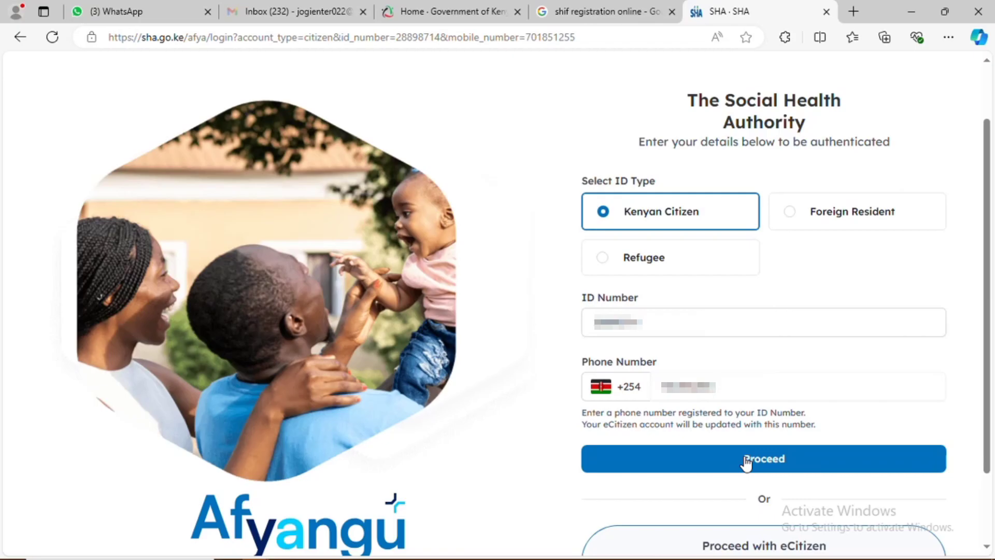
Submit the ID and phone details, then enter and verify the six-character one-time code
{"action": "left_click", "coordinate": [746, 460]}
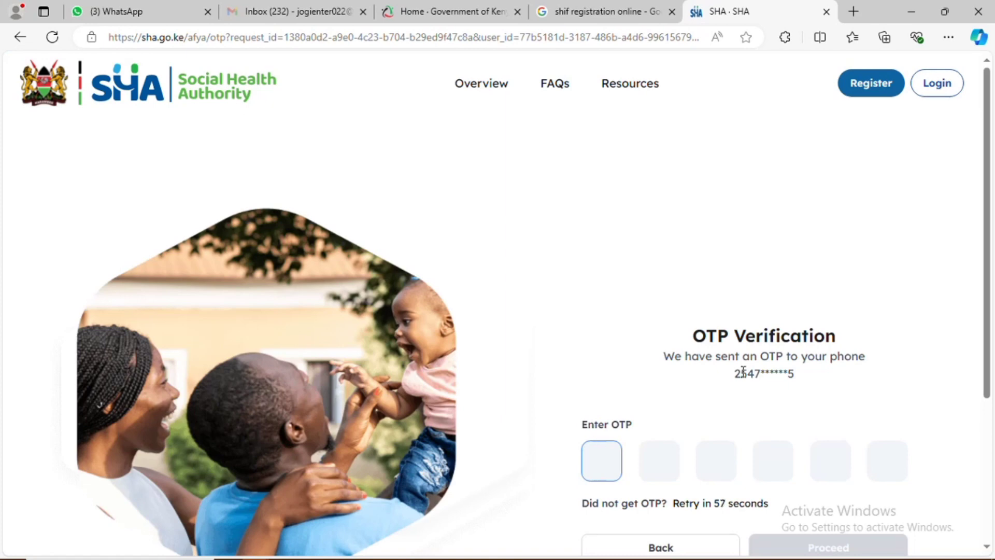
{"action": "scroll", "coordinate": [744, 372], "scroll_direction": "down", "scroll_amount": 3}
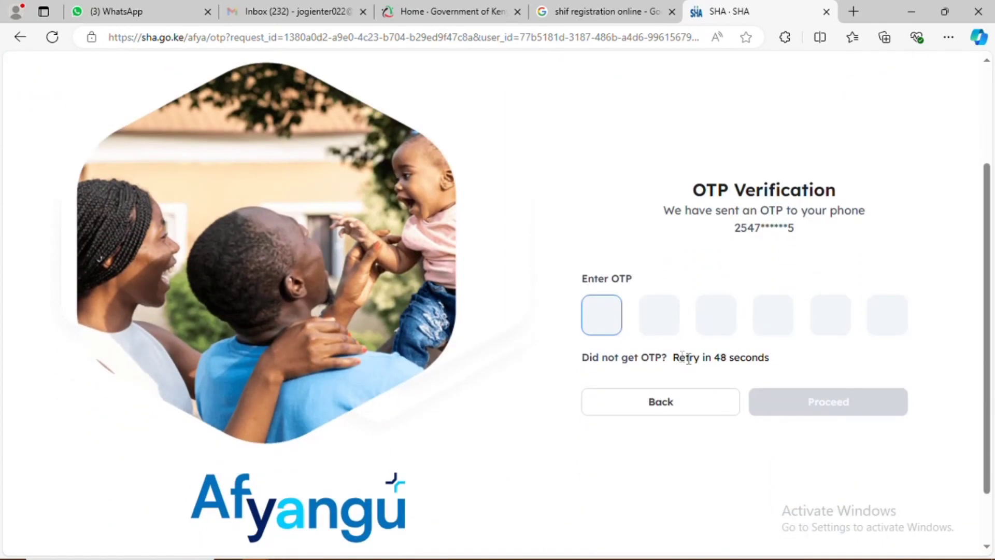
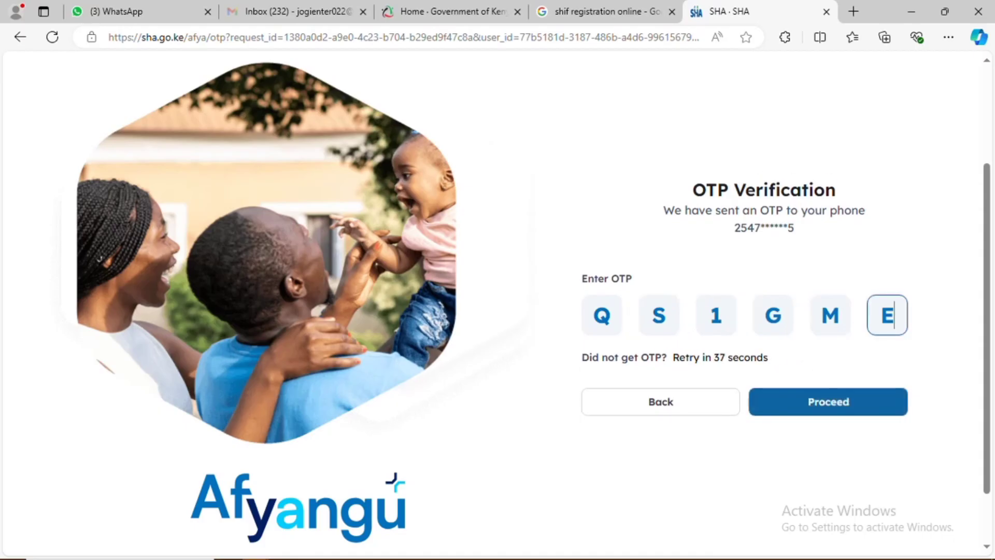
{"action": "left_click", "coordinate": [836, 404]}
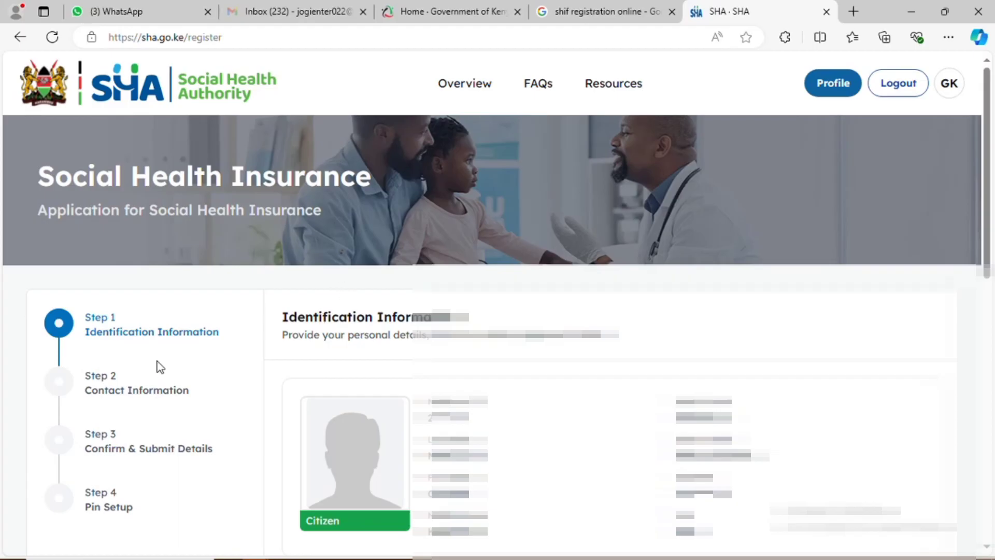
Scroll down the Identification Information form and start a passport photo upload
{"action": "scroll", "coordinate": [108, 298], "scroll_direction": "down", "scroll_amount": 1}
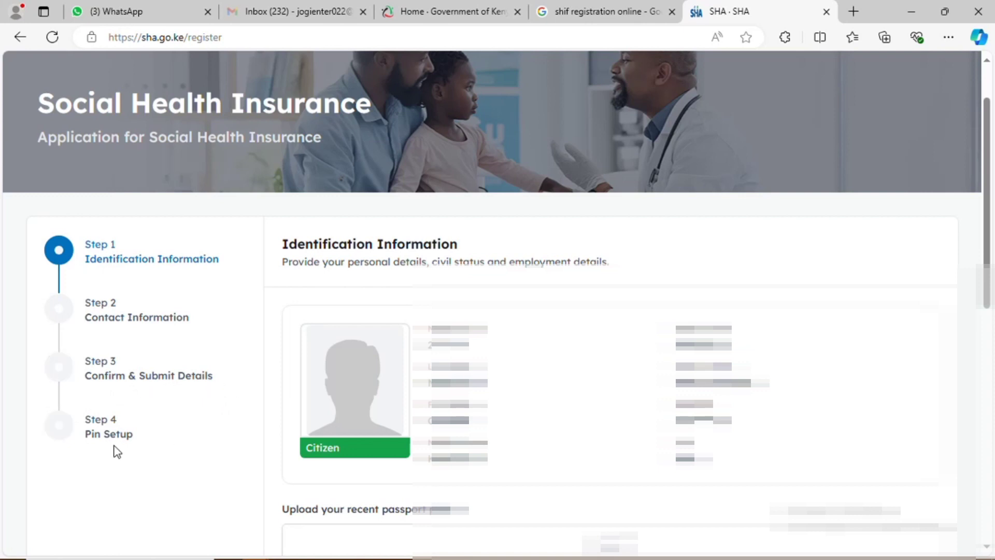
{"action": "scroll", "coordinate": [110, 436], "scroll_direction": "down", "scroll_amount": 1}
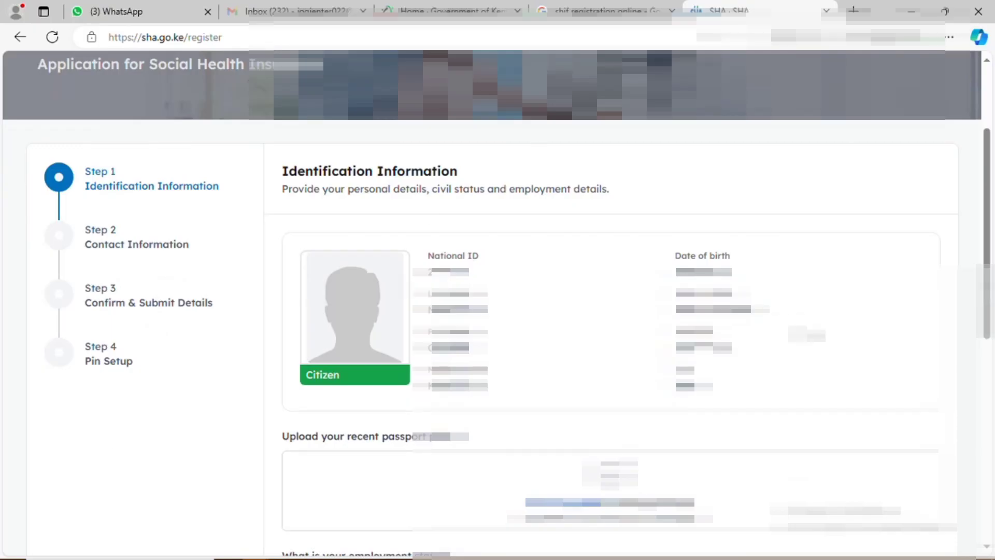
{"action": "scroll", "coordinate": [340, 204], "scroll_direction": "down", "scroll_amount": 5}
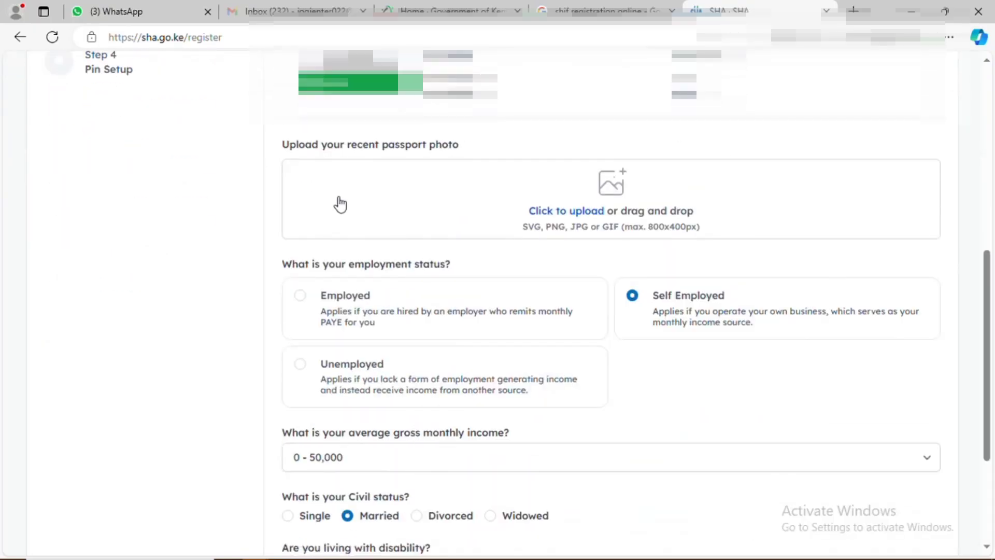
{"action": "left_click", "coordinate": [567, 212]}
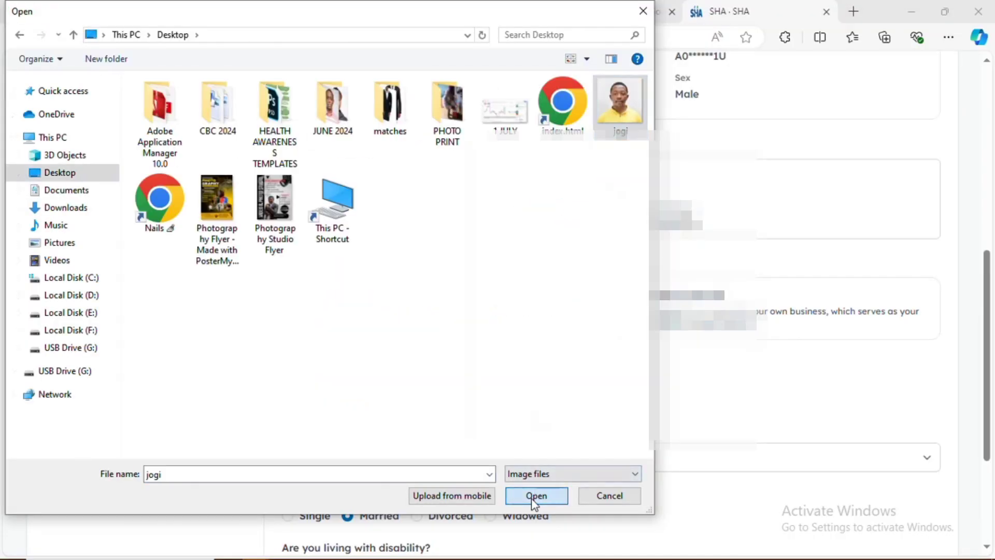
Upload the passport photo from the Desktop, enlarge the crop area, and save it
{"action": "left_click", "coordinate": [534, 494]}
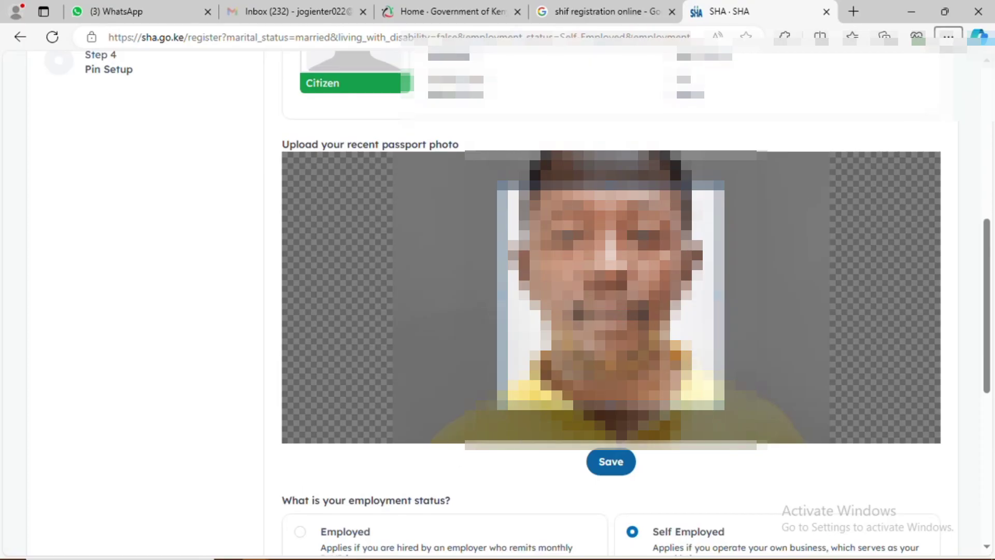
{"action": "left_click_drag", "start_coordinate": [497, 409], "coordinate": [463, 407]}
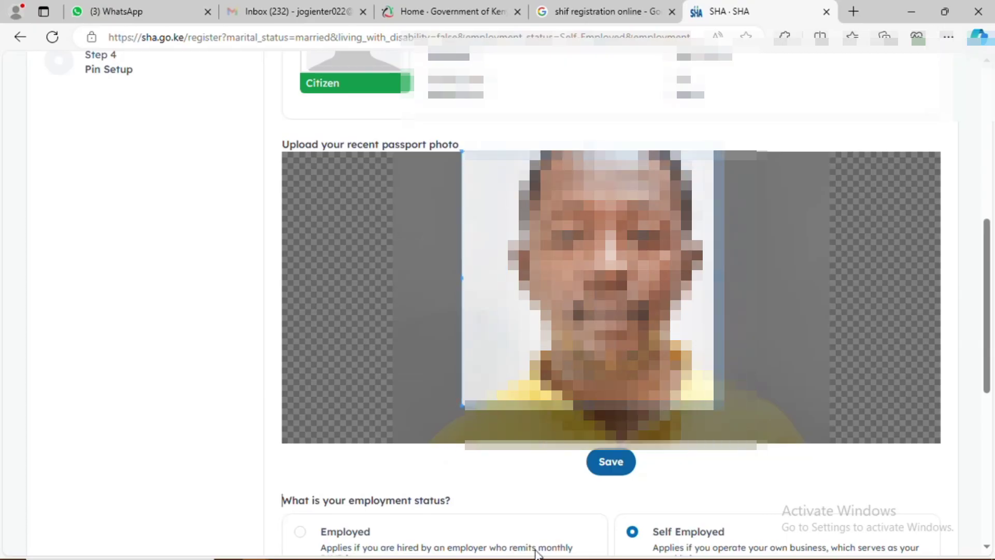
{"action": "mouse_move", "coordinate": [799, 558]}
{"action": "left_click_drag", "start_coordinate": [462, 407], "coordinate": [458, 446]}
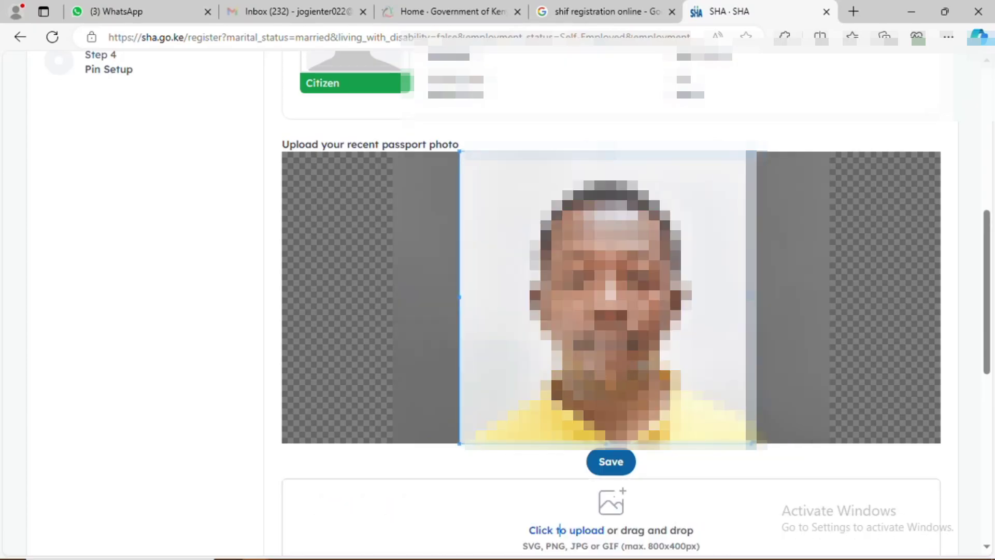
{"action": "left_click", "coordinate": [613, 466]}
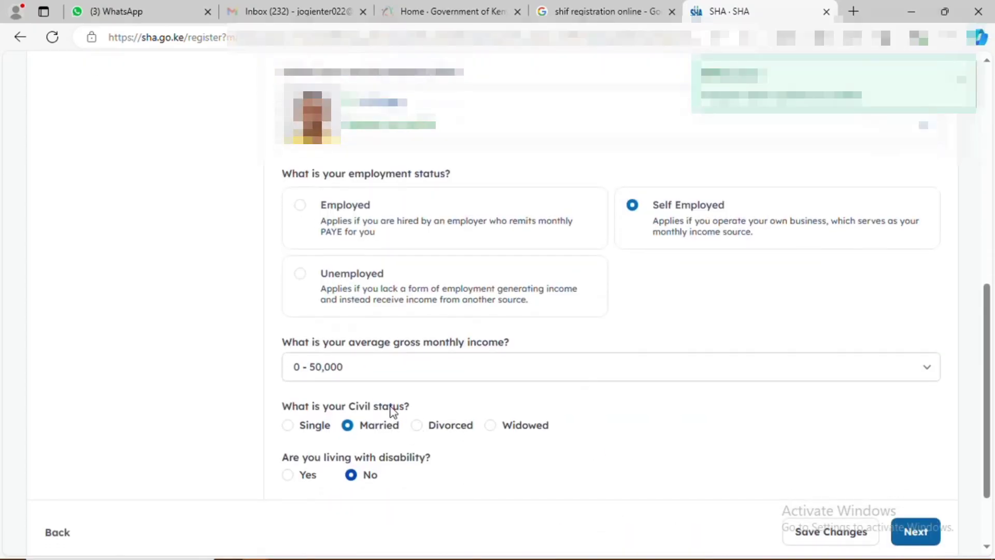
Keep monthly income at 0 - 50,000, save the personal details, and continue to contact information
{"action": "left_click", "coordinate": [443, 367]}
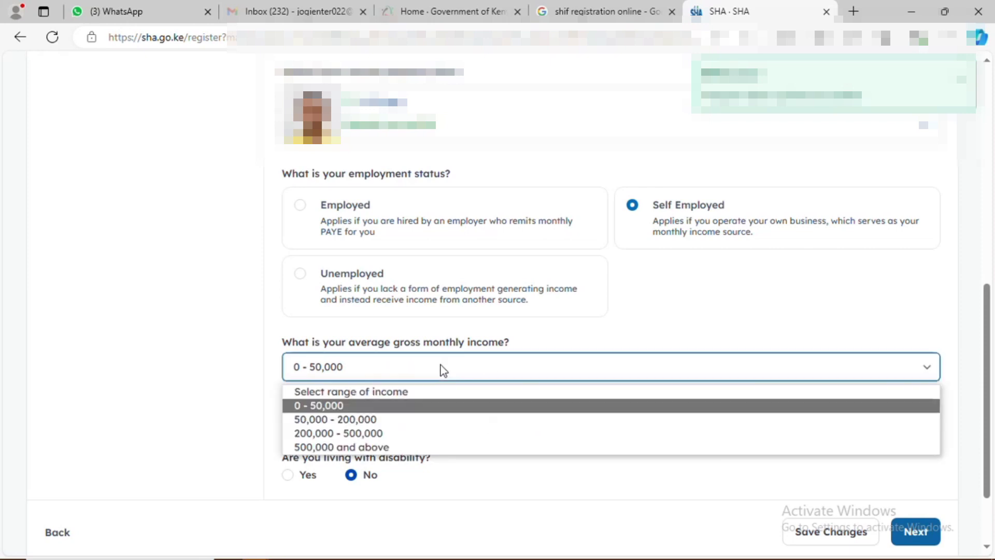
{"action": "left_click", "coordinate": [344, 405]}
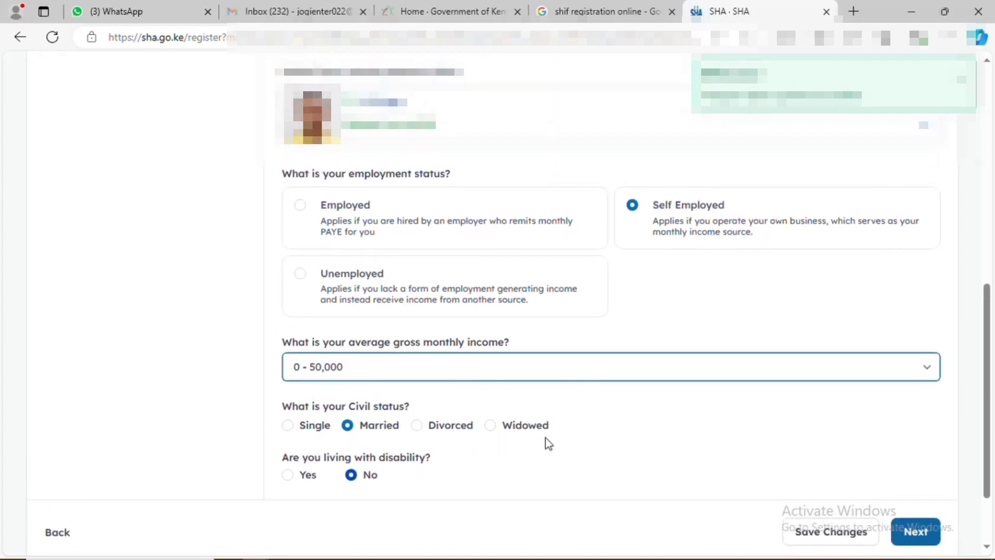
{"action": "scroll", "coordinate": [436, 437], "scroll_direction": "down", "scroll_amount": 2}
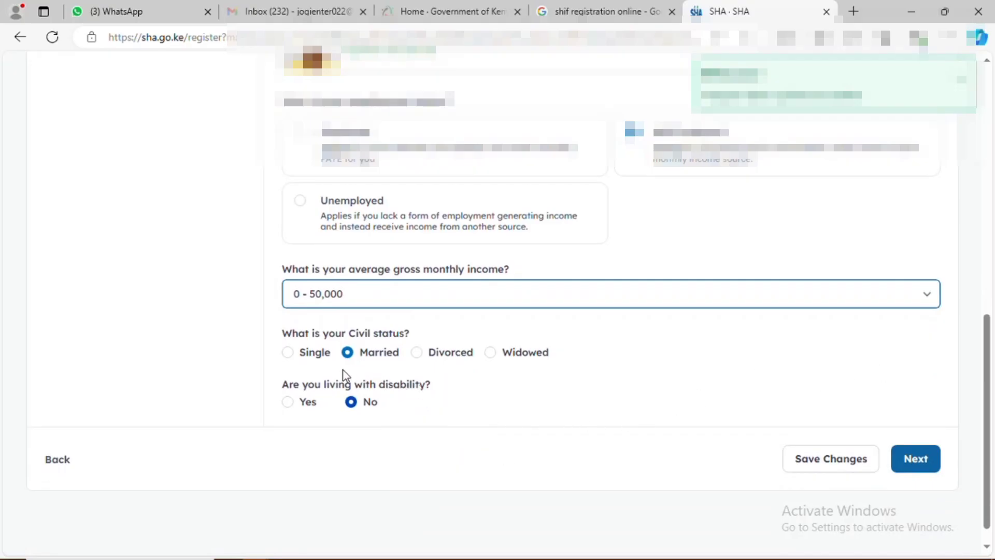
{"action": "left_click", "coordinate": [837, 467]}
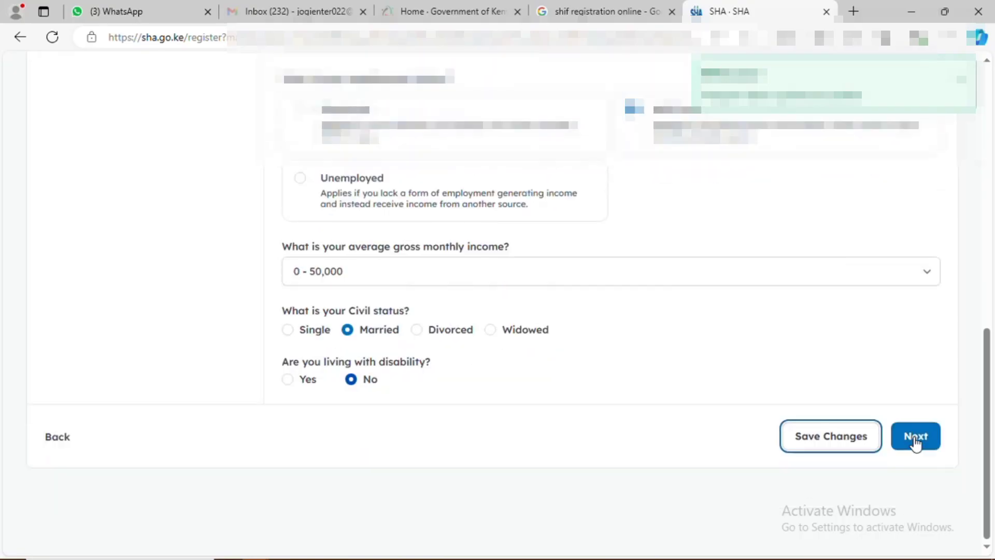
{"action": "left_click", "coordinate": [917, 441]}
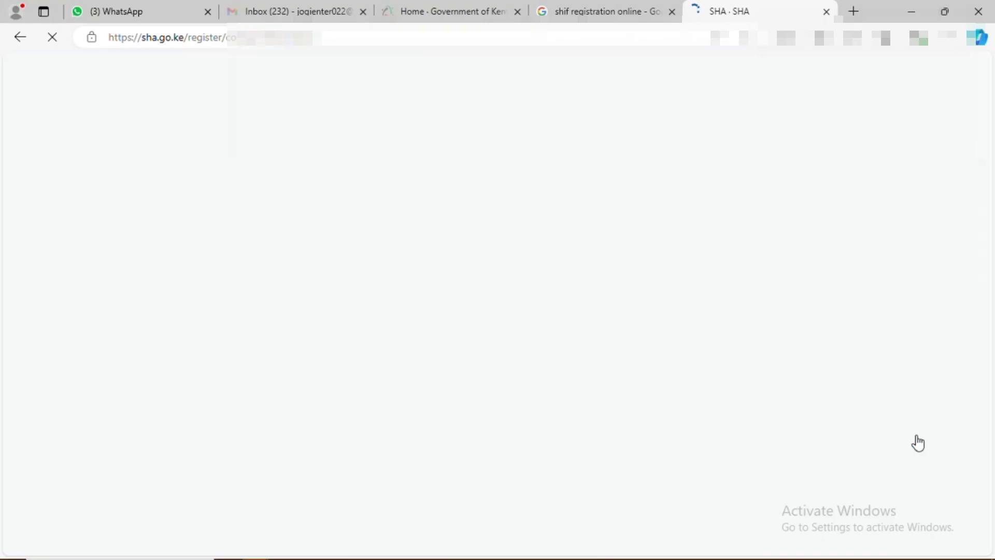
Enter THIKA as the place of residence under Current Address
{"action": "scroll", "coordinate": [422, 449], "scroll_direction": "down", "scroll_amount": 1}
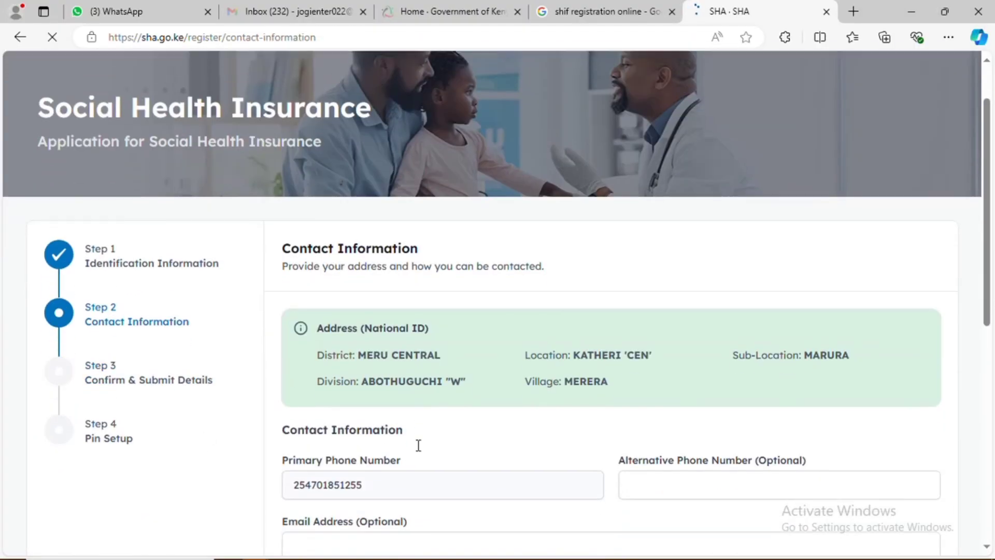
{"action": "scroll", "coordinate": [140, 362], "scroll_direction": "down", "scroll_amount": 3}
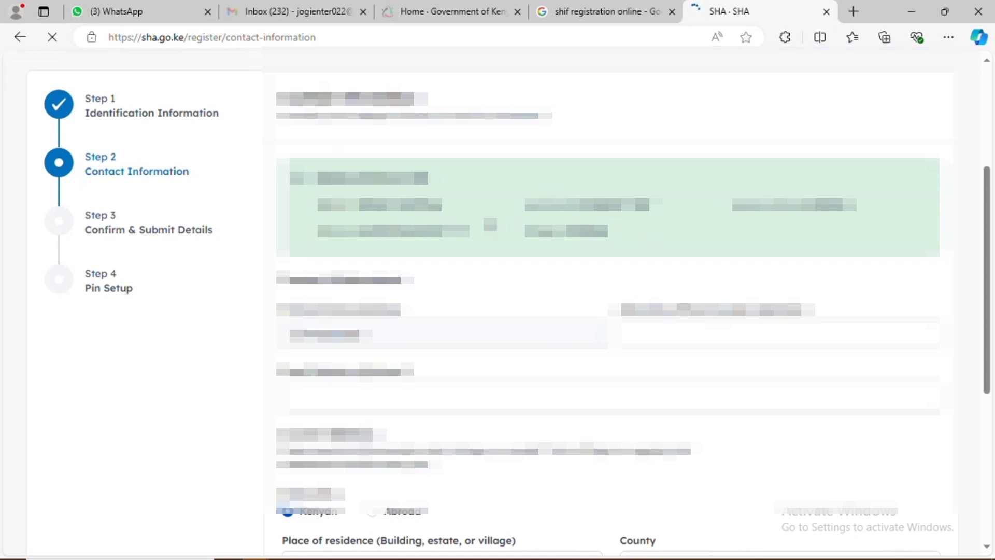
{"action": "scroll", "coordinate": [842, 342], "scroll_direction": "down", "scroll_amount": 3}
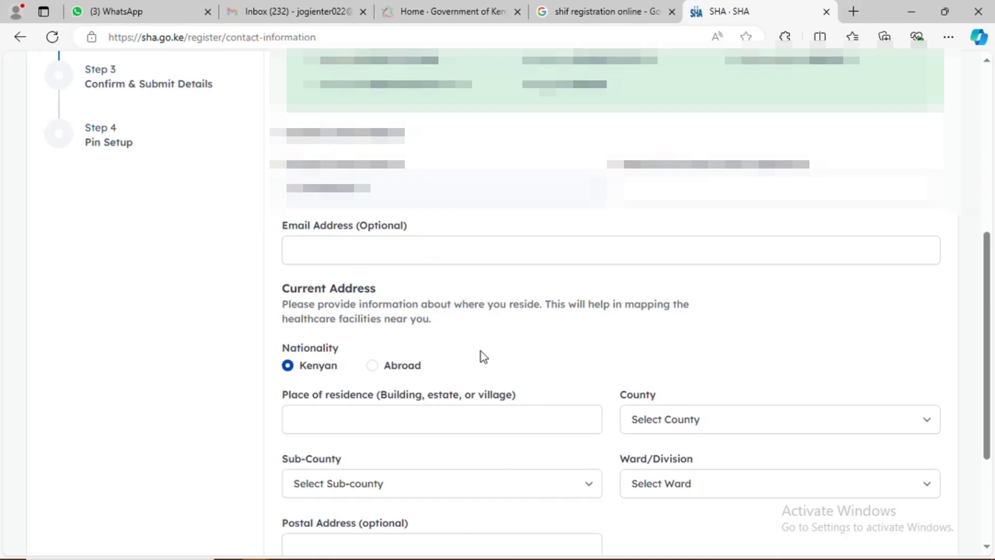
{"action": "scroll", "coordinate": [480, 355], "scroll_direction": "down", "scroll_amount": 3}
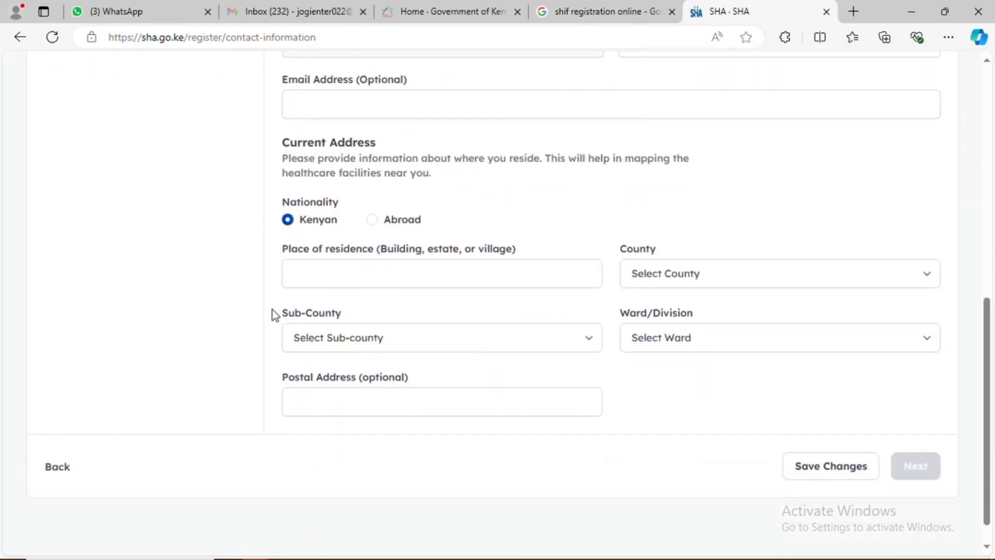
{"action": "left_click", "coordinate": [385, 280]}
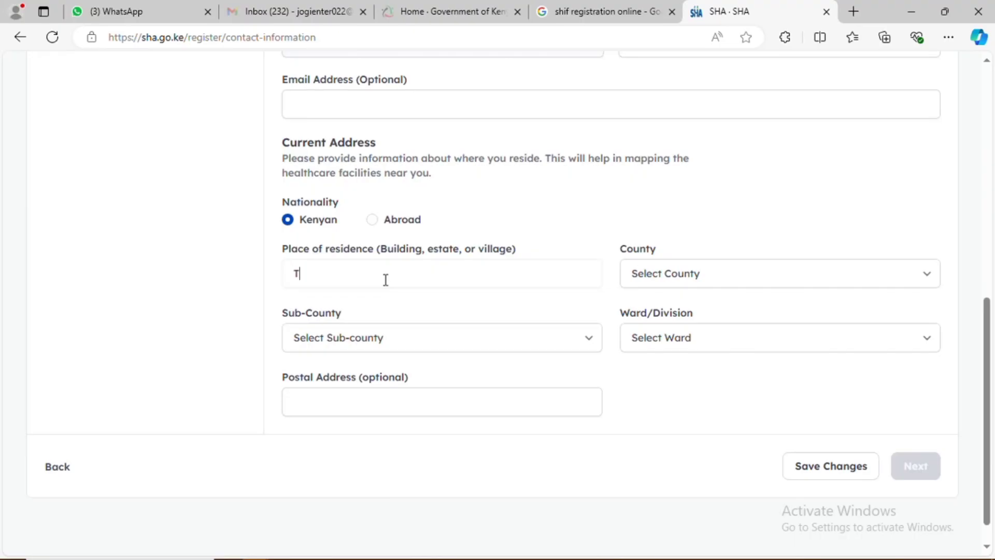
{"action": "type", "text": "THIKA"}
Choose KIAMBU county, THIKA TOWN sub-county and KAMENU ward
{"action": "left_click", "coordinate": [688, 280]}
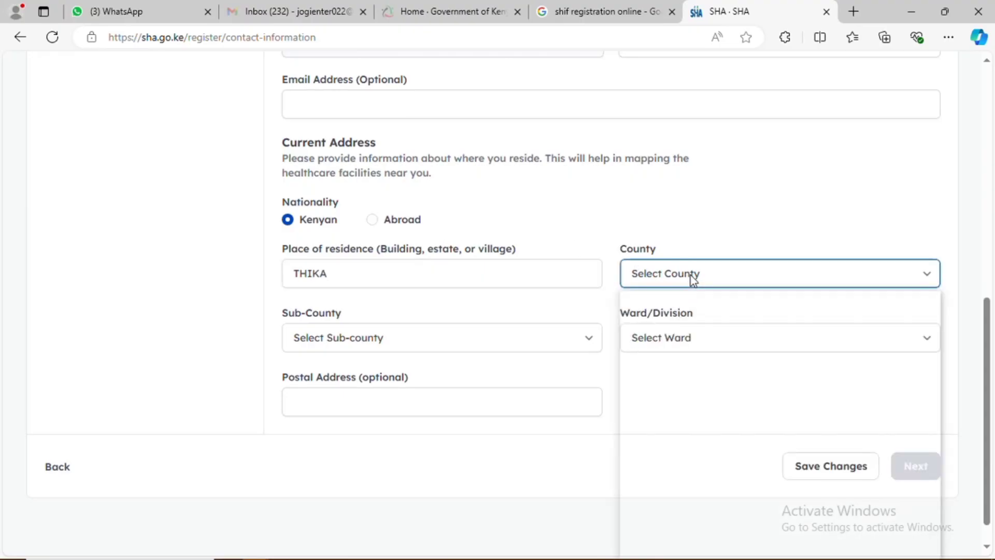
{"action": "left_click", "coordinate": [693, 278]}
{"action": "key", "text": "k"}
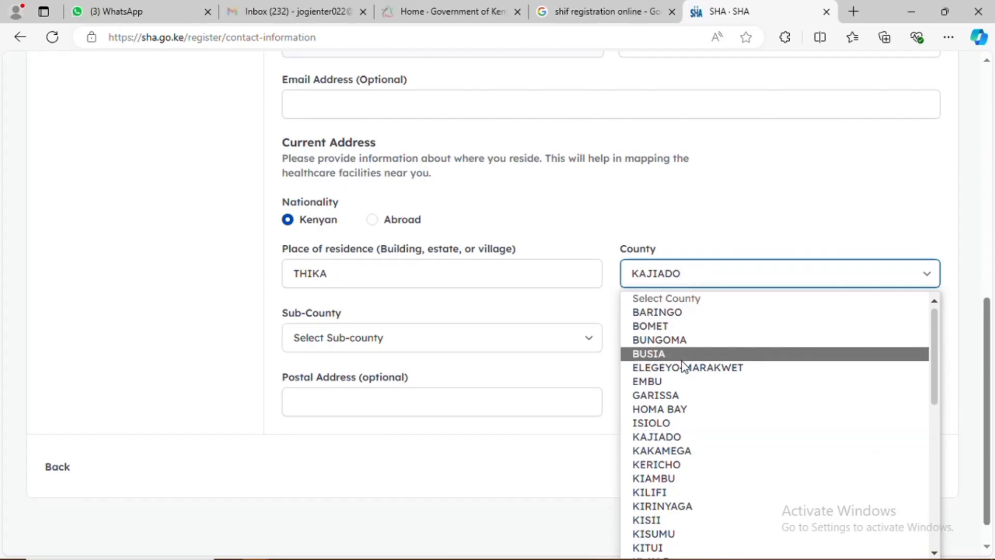
{"action": "left_click", "coordinate": [668, 480]}
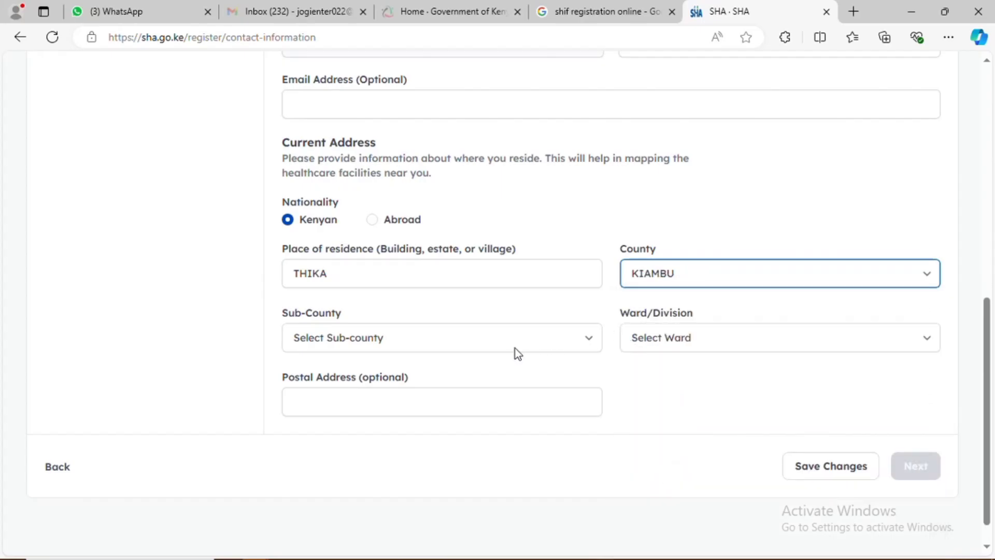
{"action": "left_click", "coordinate": [378, 345]}
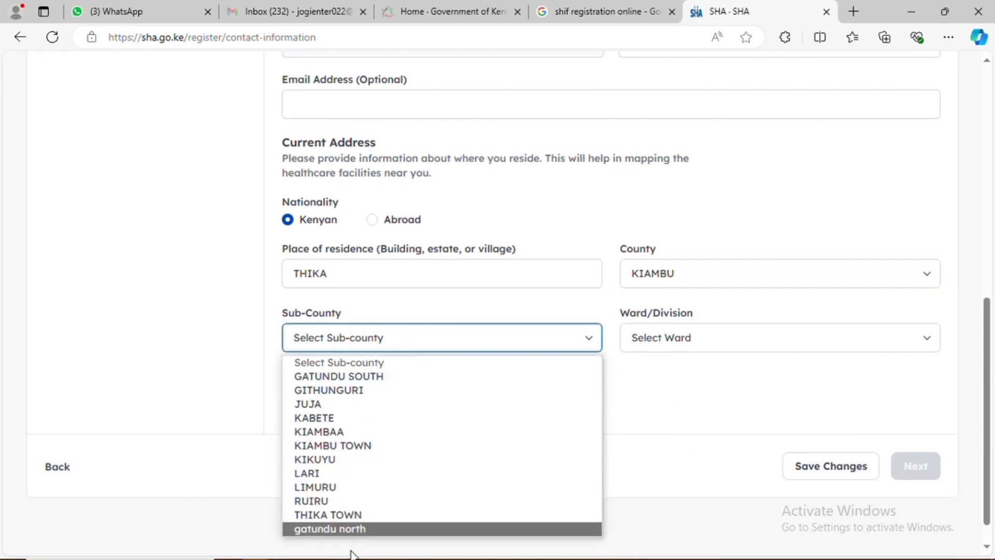
{"action": "left_click", "coordinate": [343, 515]}
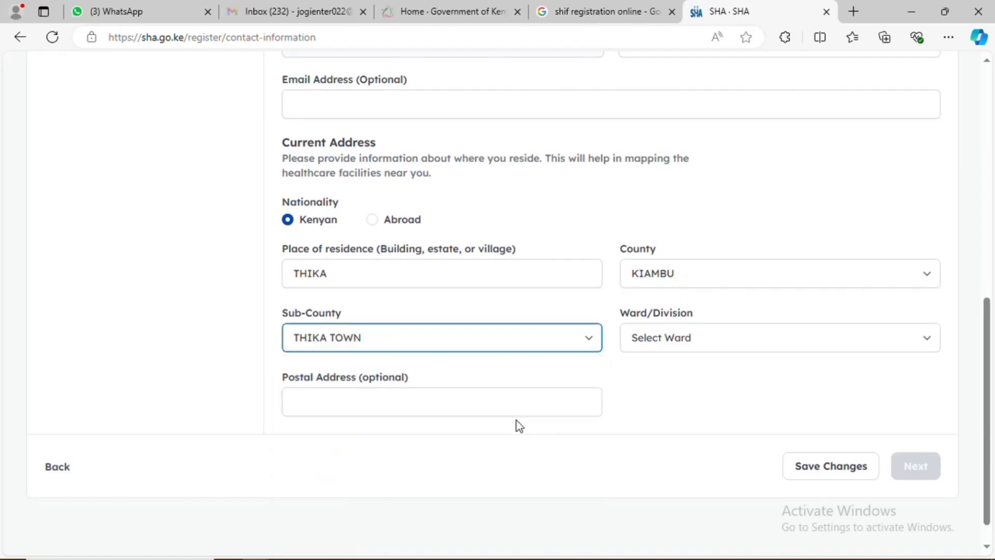
{"action": "left_click", "coordinate": [663, 342]}
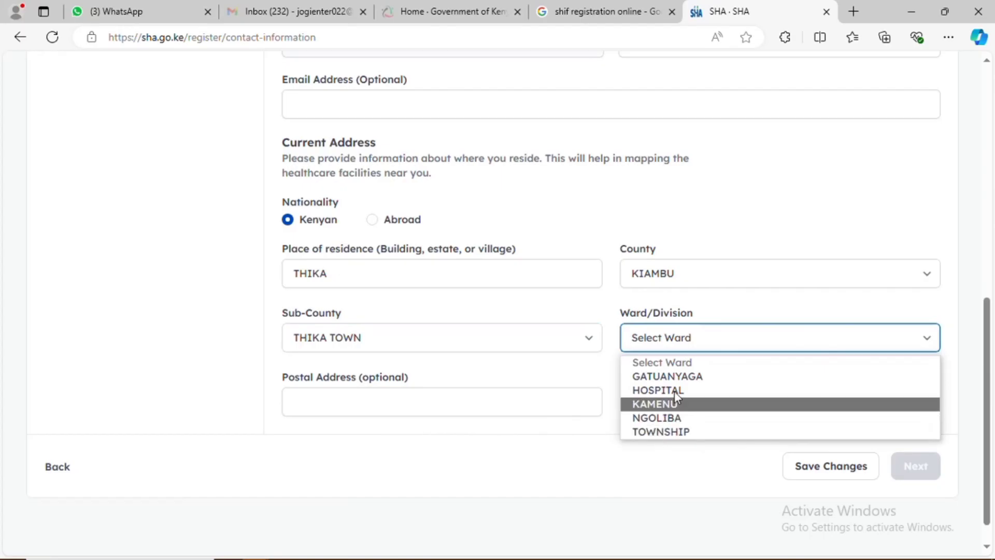
{"action": "left_click", "coordinate": [664, 407]}
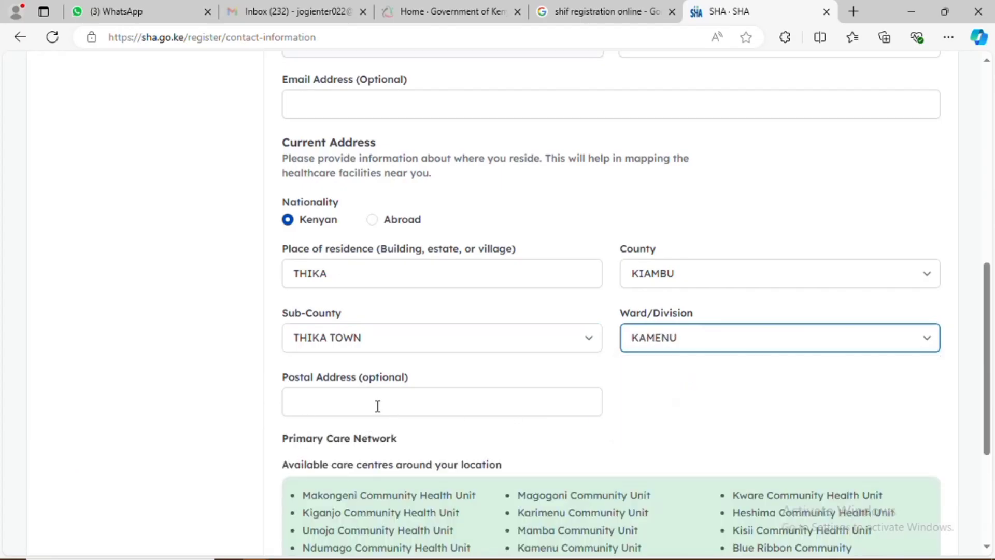
Confirm THIKA TOWN remains the sub-county and save the contact information changes
{"action": "scroll", "coordinate": [345, 395], "scroll_direction": "down", "scroll_amount": 2}
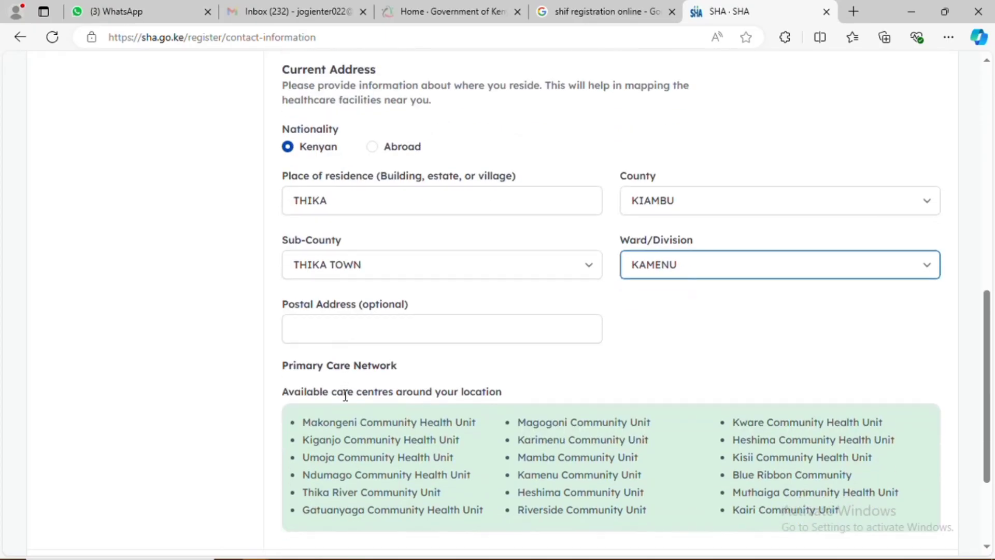
{"action": "scroll", "coordinate": [415, 310], "scroll_direction": "down", "scroll_amount": 3}
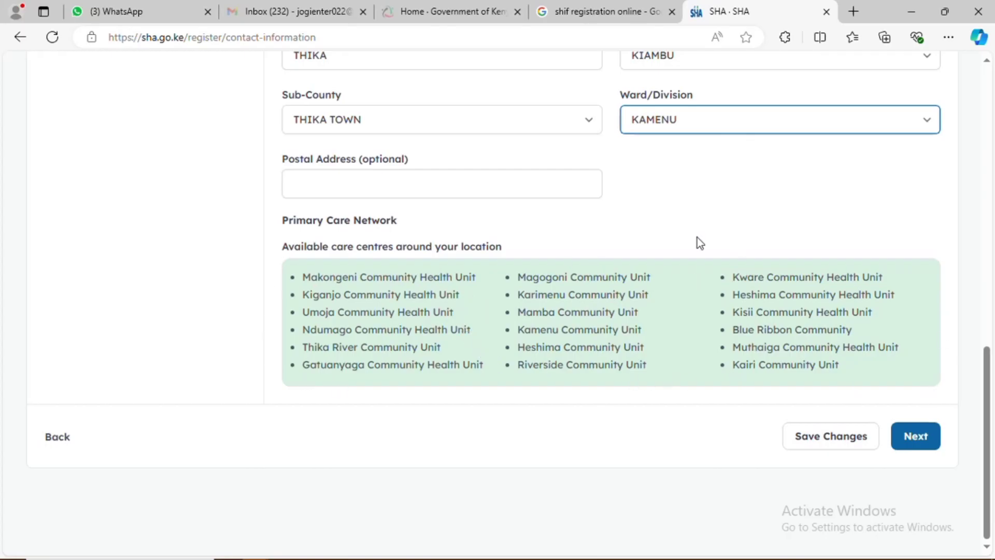
{"action": "scroll", "coordinate": [677, 215], "scroll_direction": "up", "scroll_amount": 1}
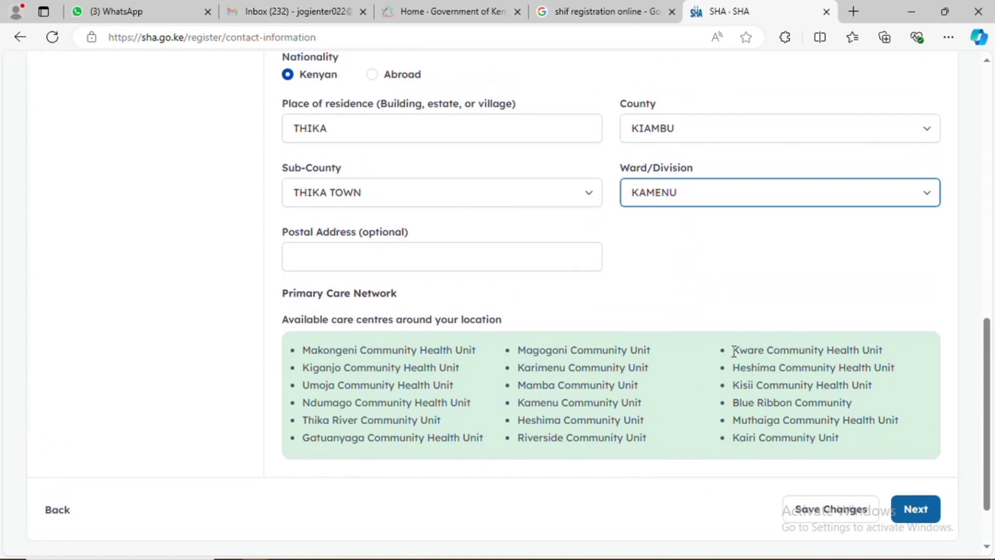
{"action": "scroll", "coordinate": [673, 358], "scroll_direction": "up", "scroll_amount": 2}
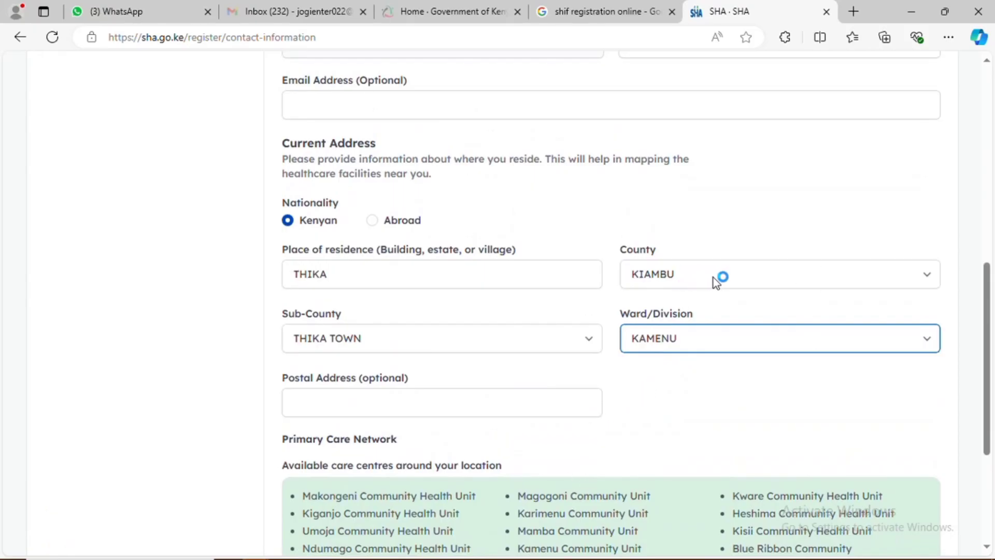
{"action": "left_click", "coordinate": [452, 340]}
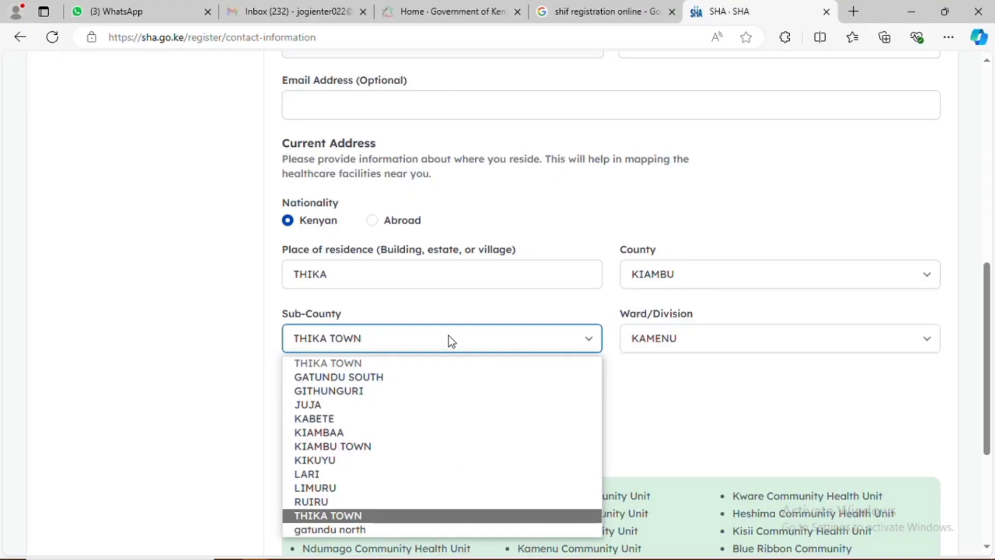
{"action": "left_click", "coordinate": [452, 340]}
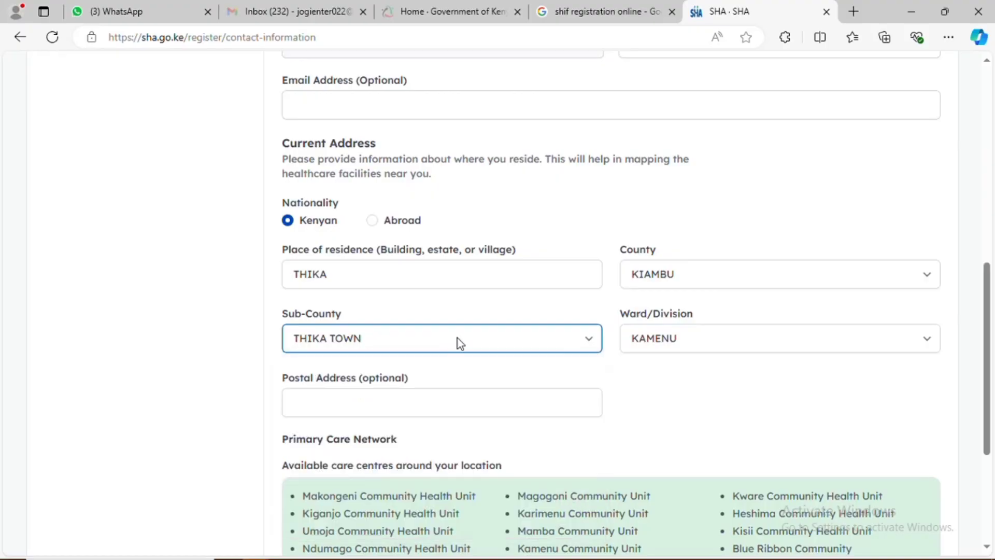
{"action": "scroll", "coordinate": [857, 413], "scroll_direction": "down", "scroll_amount": 4}
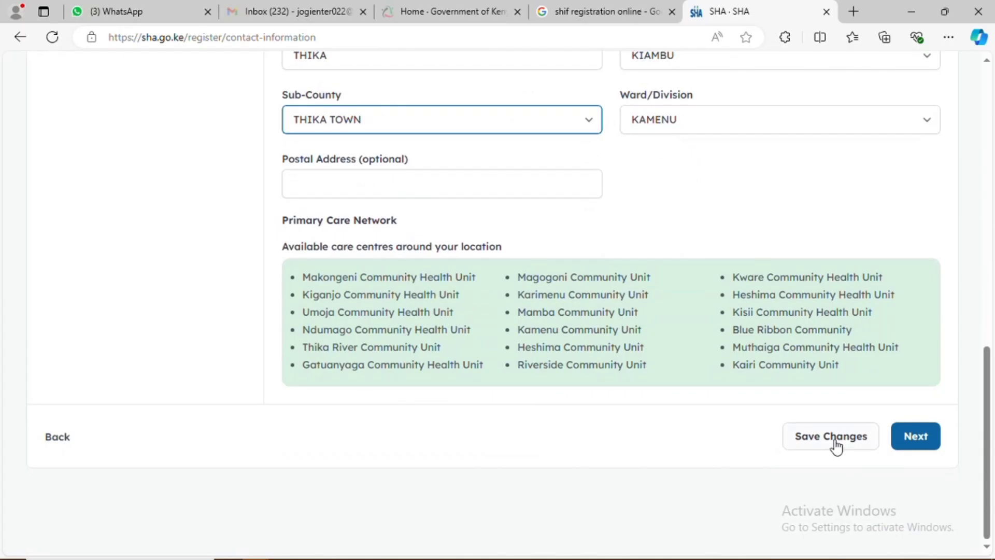
{"action": "left_click", "coordinate": [834, 447]}
Review the application preview, tick the accuracy attestation, and submit the application
{"action": "left_click", "coordinate": [917, 442]}
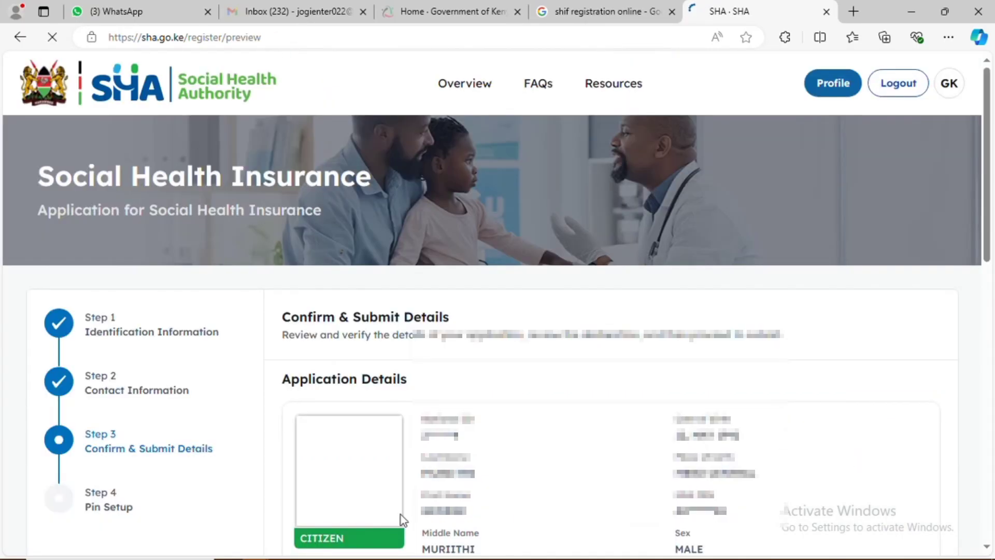
{"action": "scroll", "coordinate": [122, 468], "scroll_direction": "down", "scroll_amount": 1}
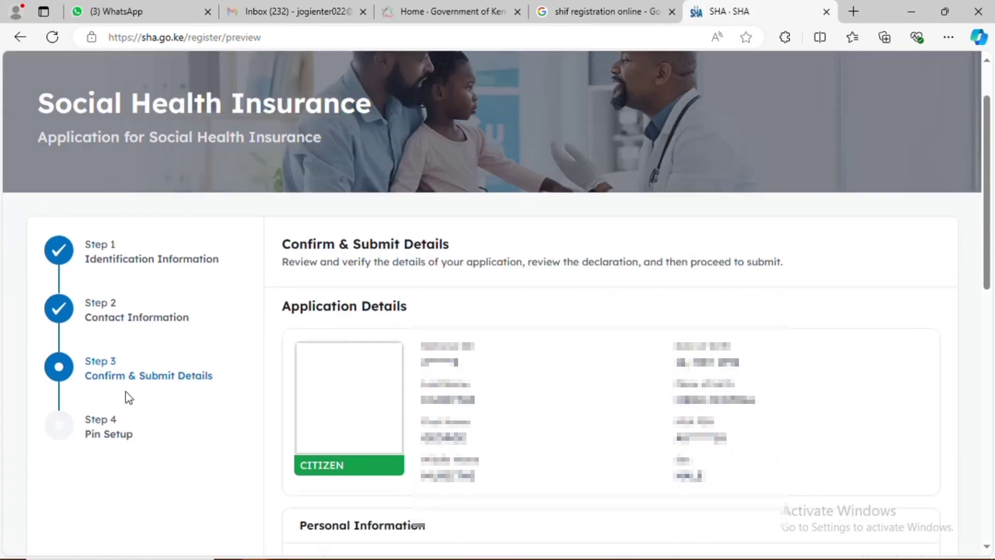
{"action": "scroll", "coordinate": [372, 358], "scroll_direction": "down", "scroll_amount": 8}
{"action": "scroll", "coordinate": [375, 363], "scroll_direction": "down", "scroll_amount": 5}
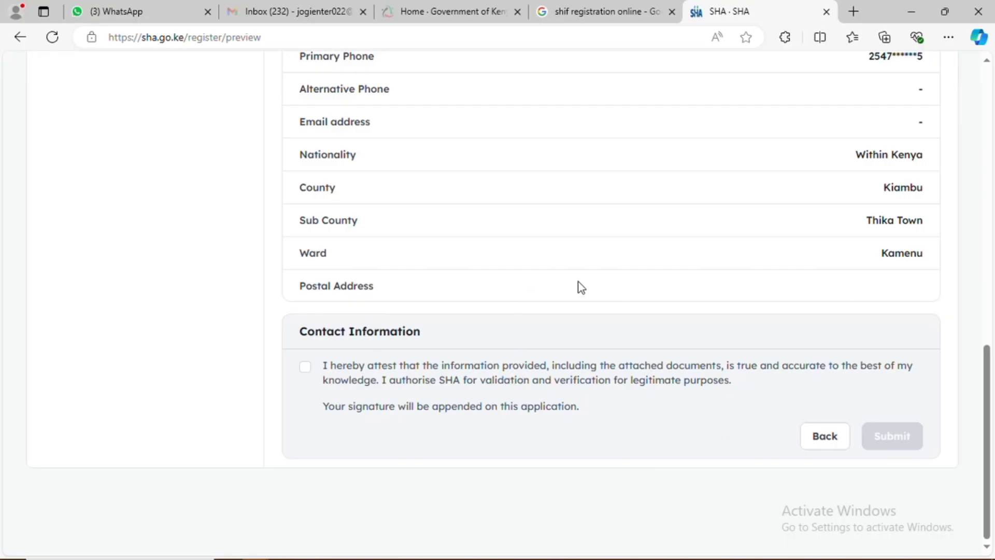
{"action": "scroll", "coordinate": [590, 291], "scroll_direction": "up", "scroll_amount": 3}
{"action": "scroll", "coordinate": [591, 290], "scroll_direction": "up", "scroll_amount": 3}
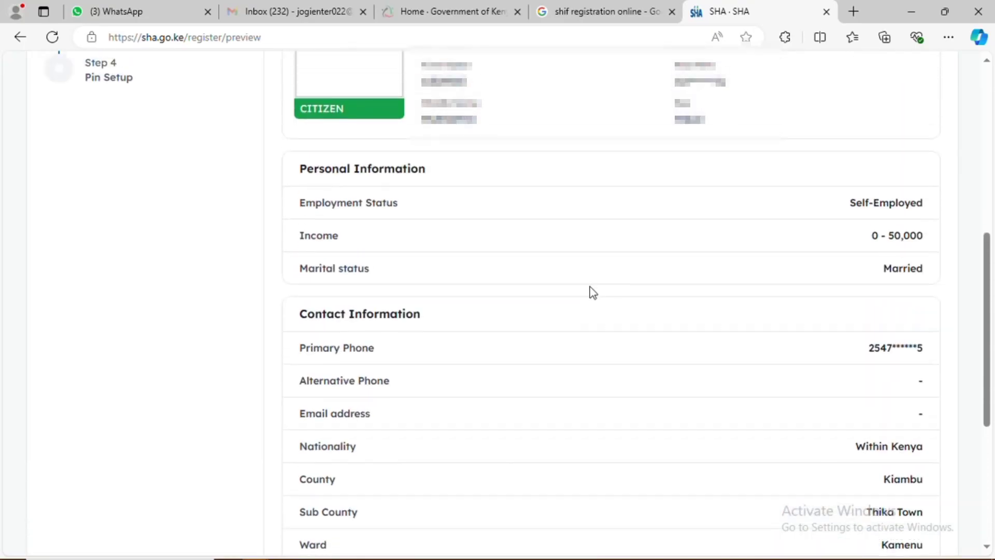
{"action": "scroll", "coordinate": [575, 318], "scroll_direction": "down", "scroll_amount": 6}
{"action": "left_click", "coordinate": [306, 368]}
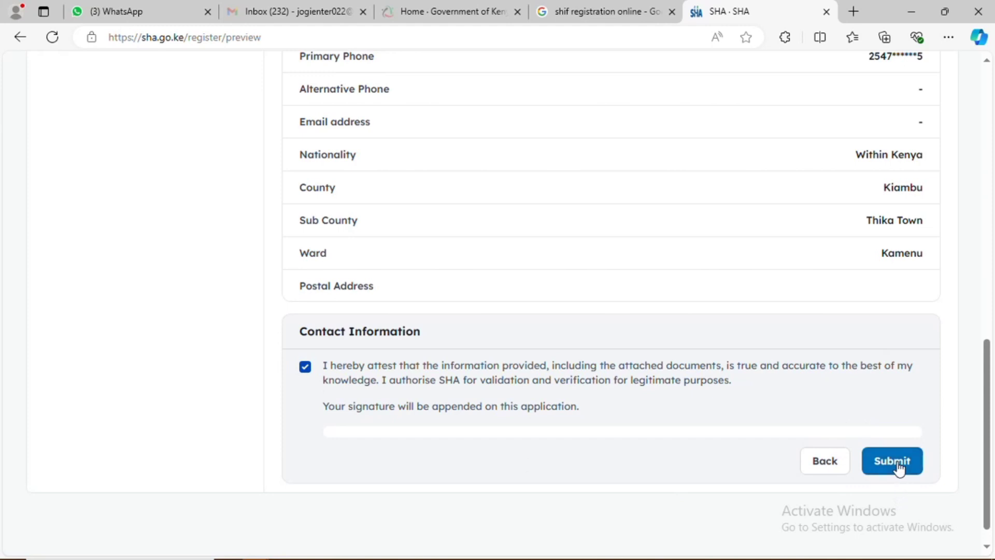
{"action": "left_click", "coordinate": [898, 467]}
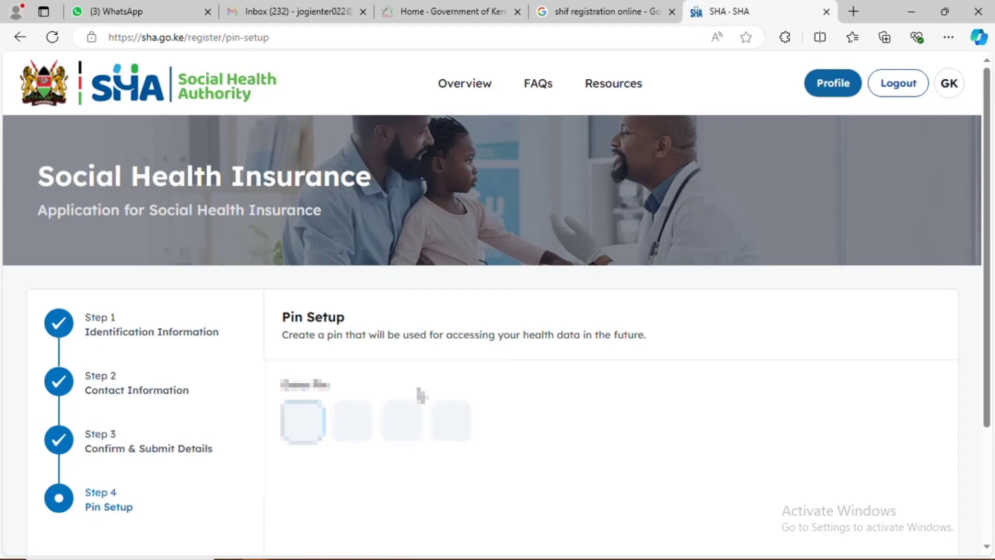
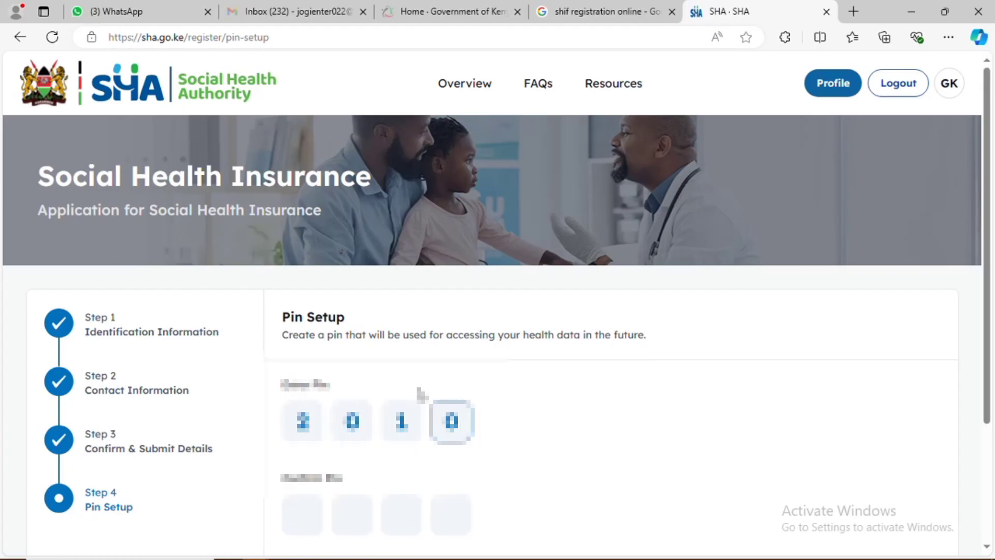
Enter the four-digit access PIN, repeat it in Confirm Pin, and save to submit the pre-registration
{"action": "scroll", "coordinate": [410, 477], "scroll_direction": "down", "scroll_amount": 1}
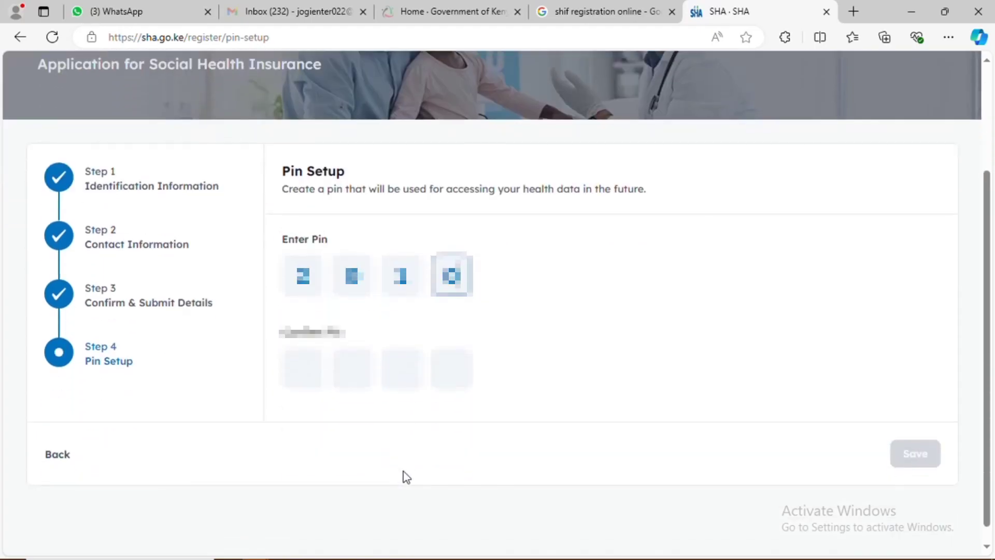
{"action": "left_click", "coordinate": [303, 370]}
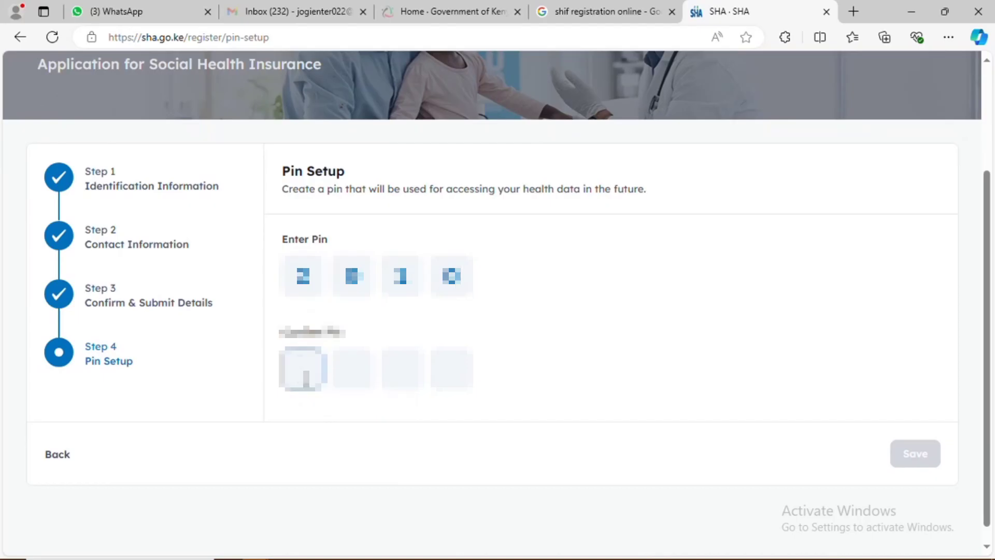
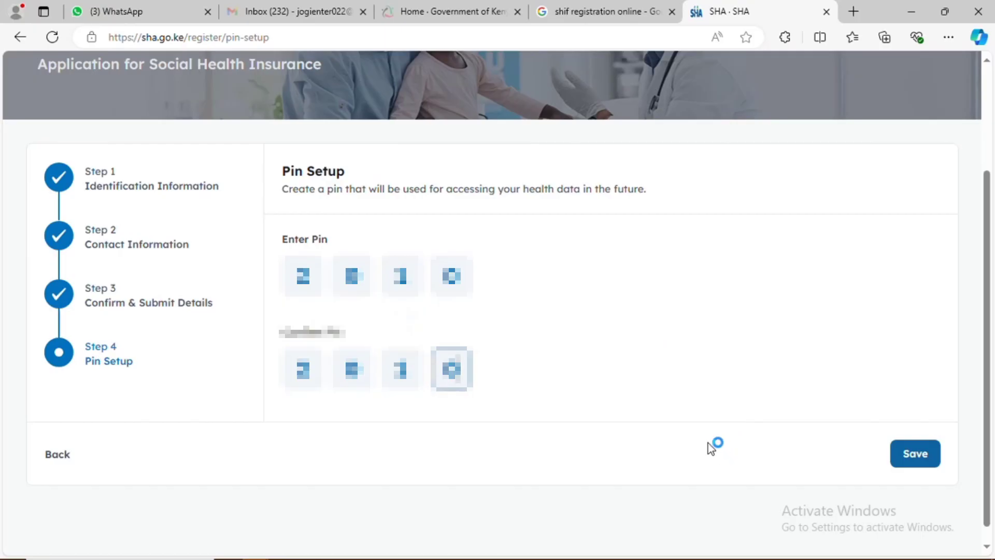
{"action": "left_click", "coordinate": [921, 457]}
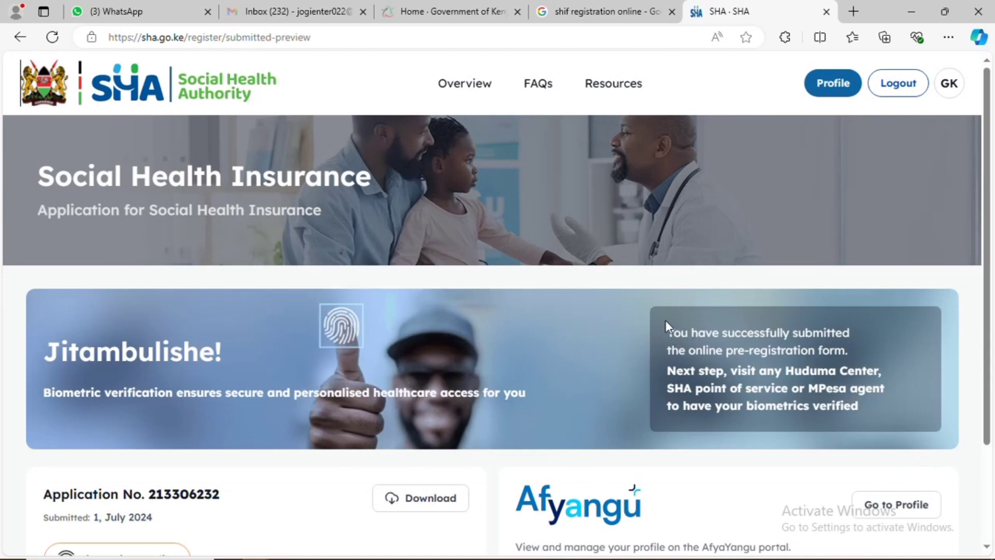
{"action": "left_click_drag", "start_coordinate": [668, 332], "coordinate": [853, 430]}
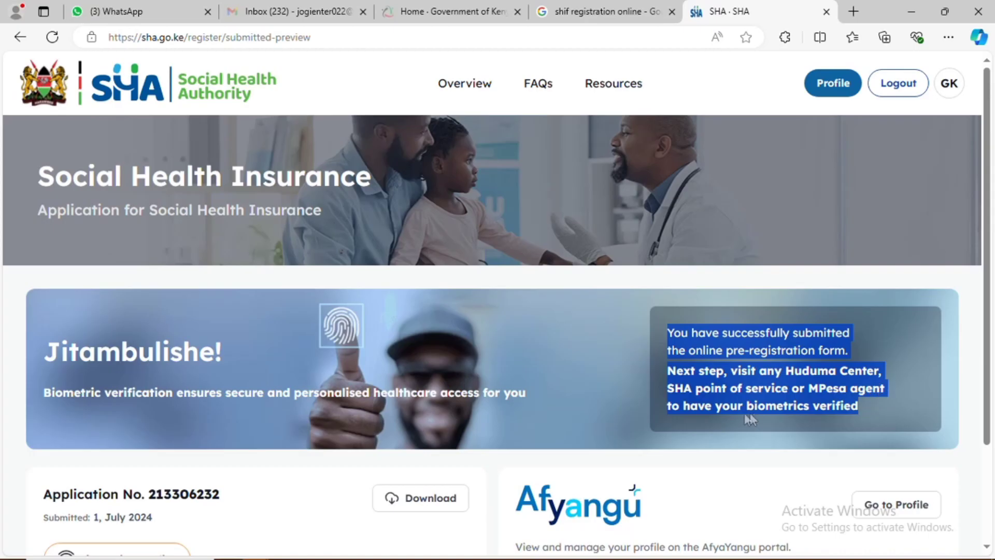
{"action": "scroll", "coordinate": [865, 413], "scroll_direction": "down", "scroll_amount": 2}
{"action": "scroll", "coordinate": [675, 315], "scroll_direction": "up", "scroll_amount": 2}
{"action": "left_click", "coordinate": [675, 315]}
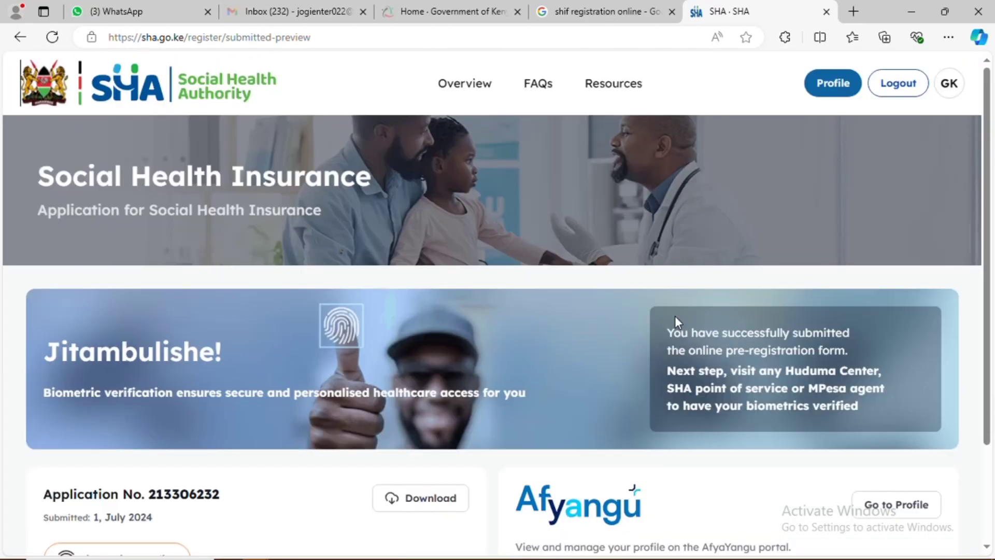
{"action": "left_click_drag", "start_coordinate": [729, 393], "coordinate": [840, 430]}
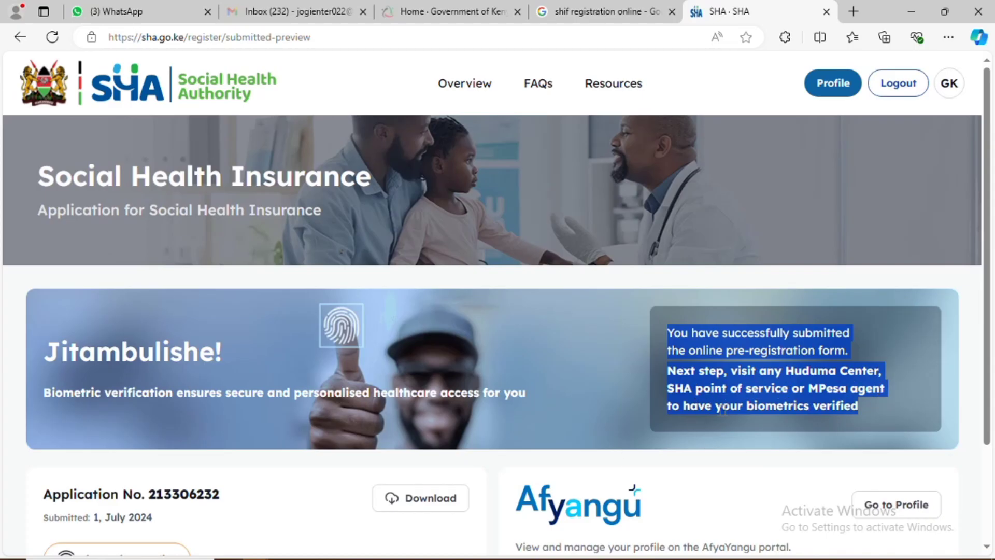
{"action": "scroll", "coordinate": [396, 422], "scroll_direction": "down", "scroll_amount": 2}
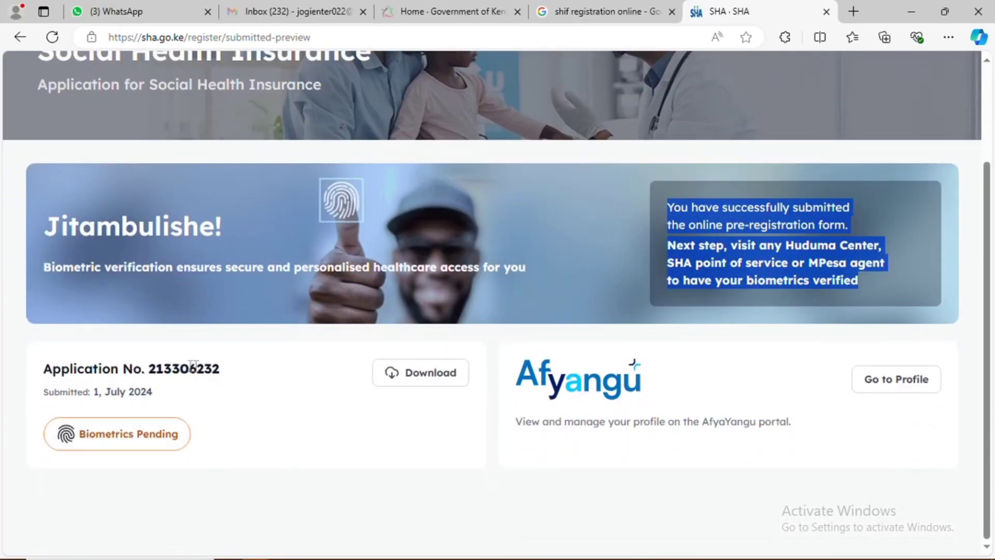
{"action": "left_click_drag", "start_coordinate": [224, 368], "coordinate": [32, 370]}
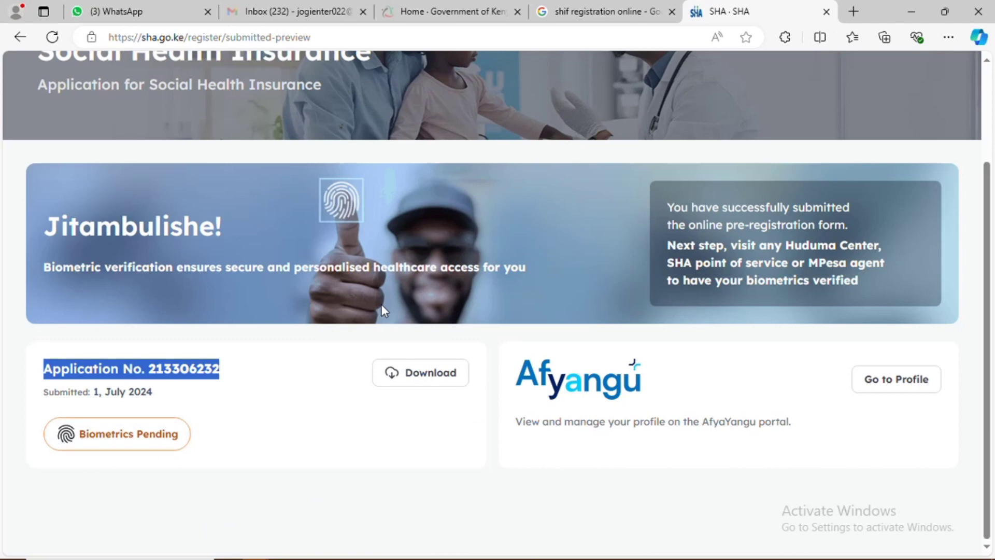
Download the submitted application form as a PDF and open it in a new tab
{"action": "left_click", "coordinate": [406, 378]}
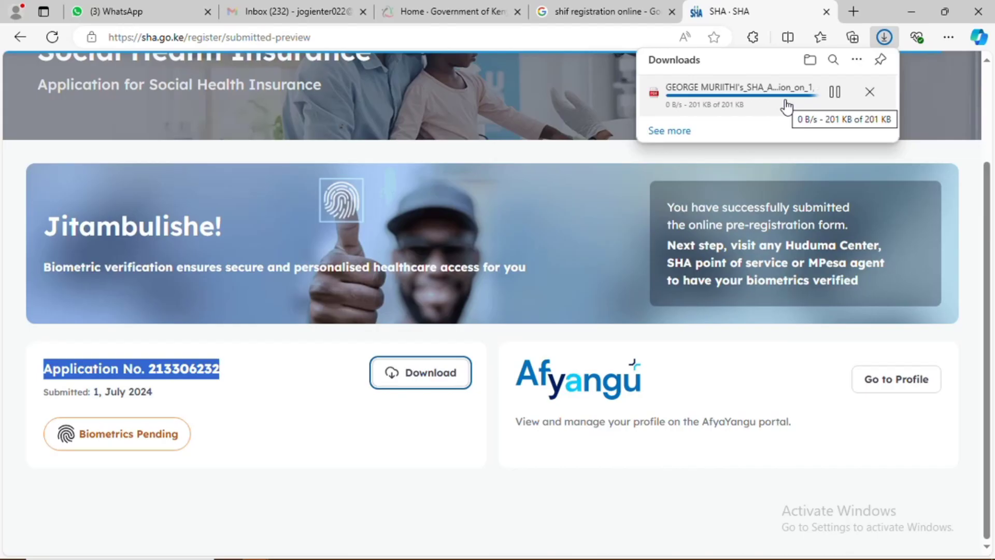
{"action": "left_click", "coordinate": [680, 100]}
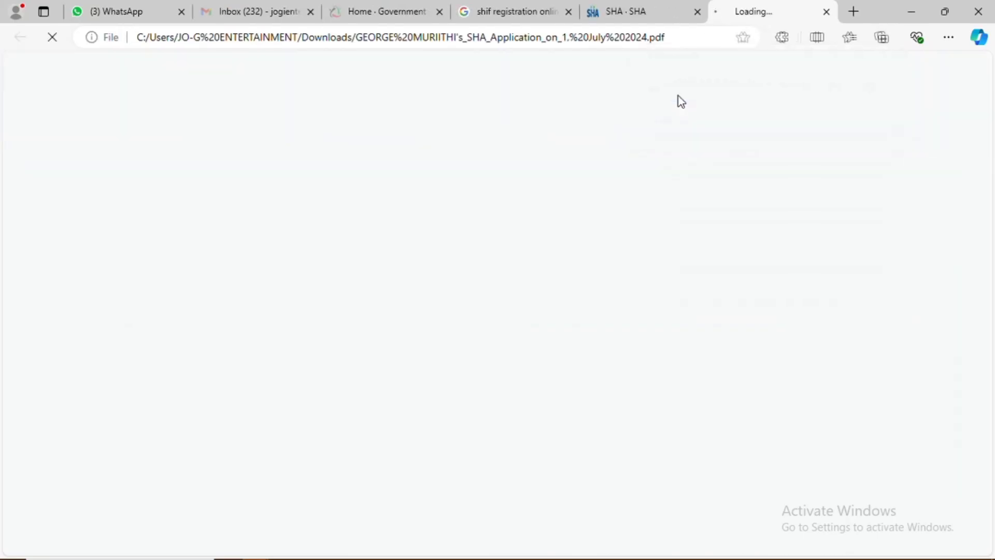